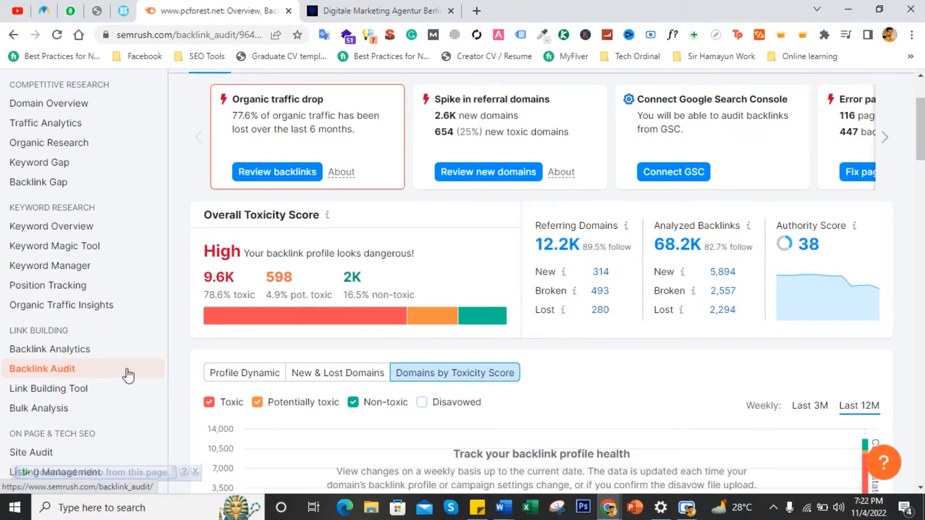
- Open the Backlink Audit tool and start creating a new project
right_click(126, 373)
left_click(115, 372)
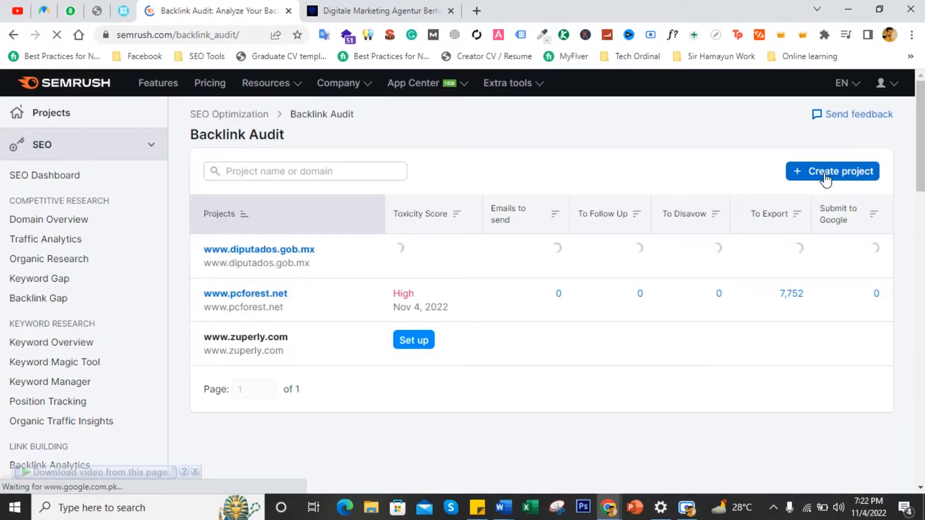
left_click(824, 175)
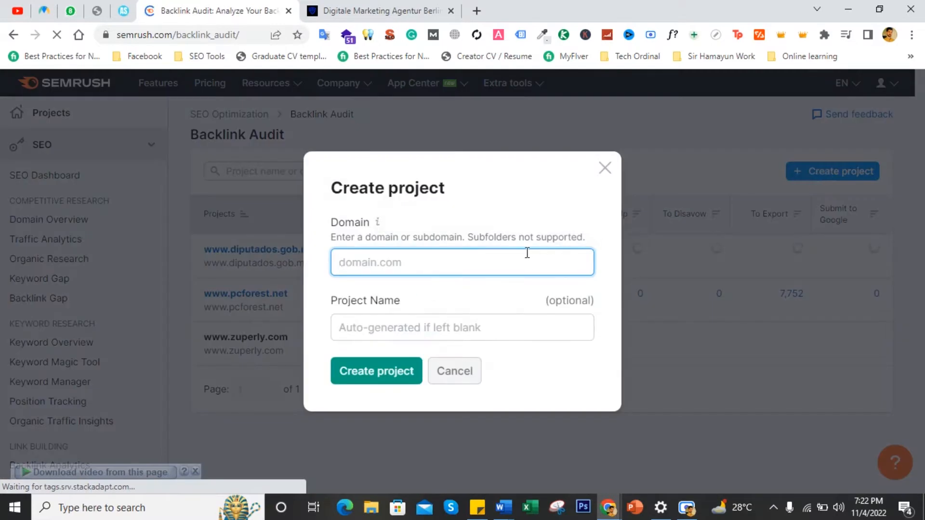
right_click(512, 266)
left_click(551, 122)
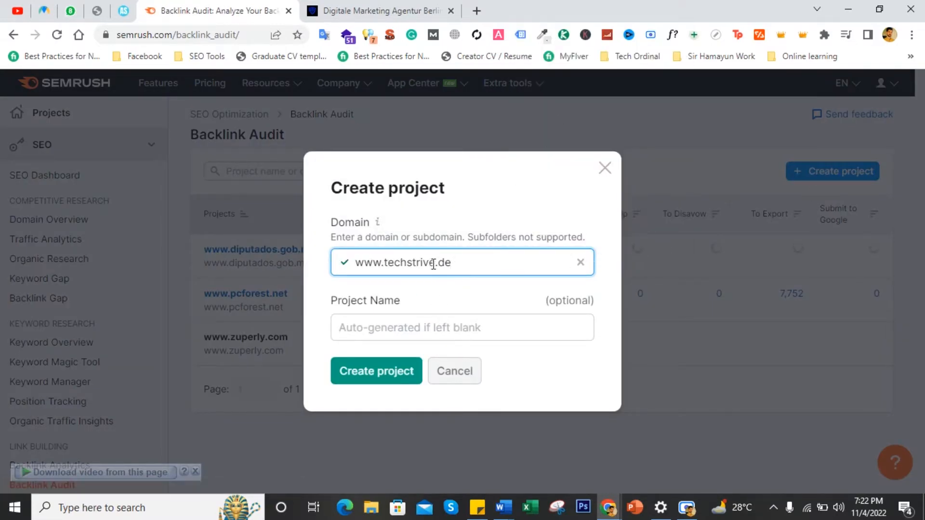
left_click_drag(436, 262, 392, 259)
right_click(392, 260)
left_click(419, 269)
- Paste techstrive as the project name and create the project
left_click(417, 330)
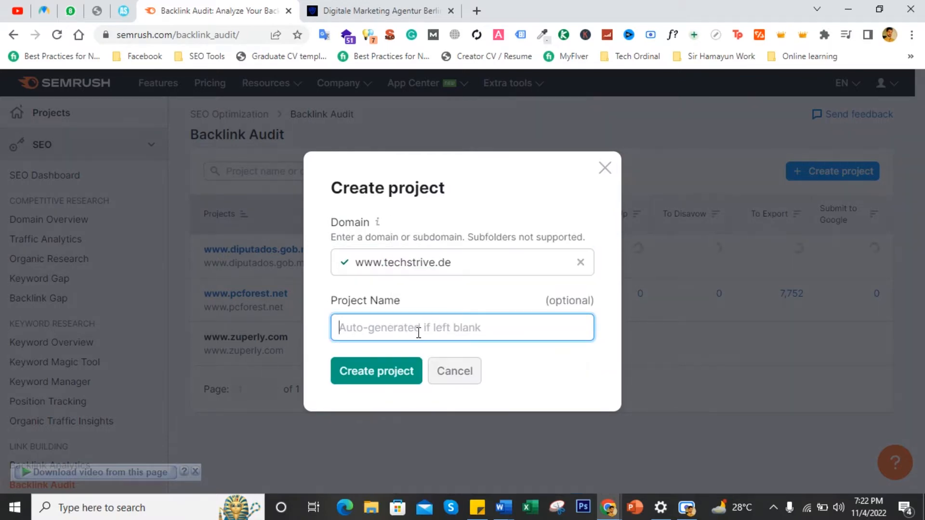
right_click(418, 332)
left_click(441, 187)
left_click(398, 371)
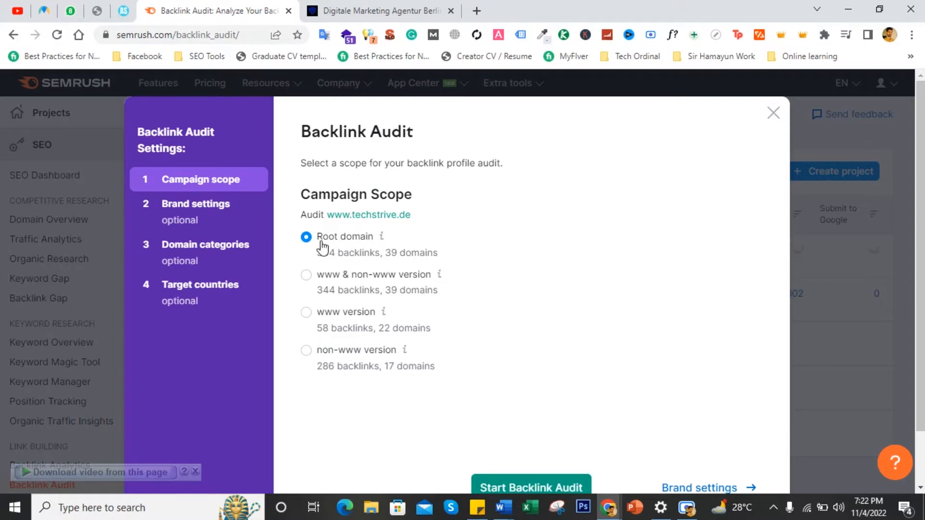
- In the audit's brand settings, add digital marketing as an extra brand name
left_click(220, 221)
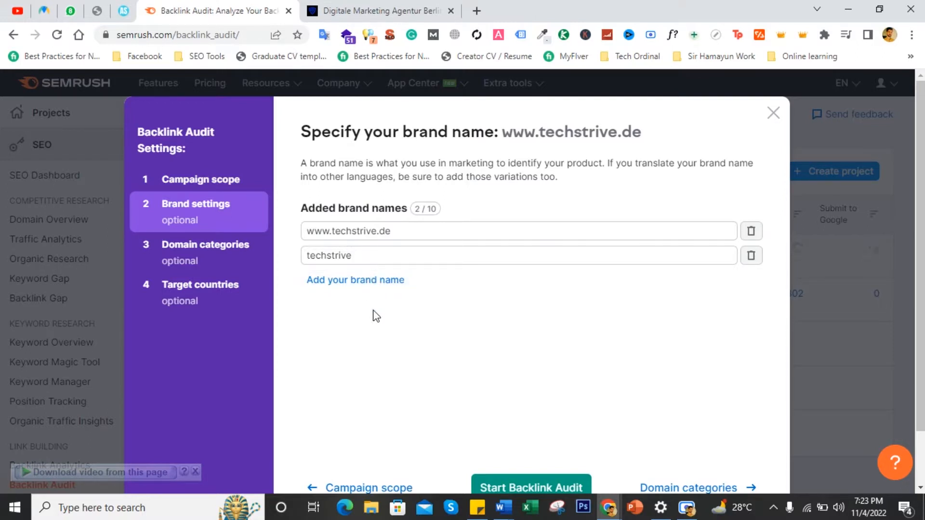
left_click(376, 286)
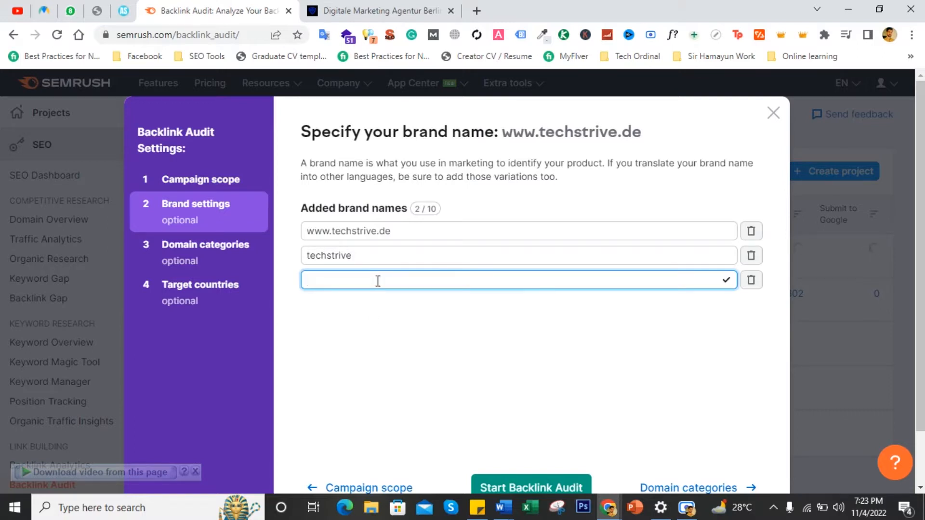
type("digital marketing")
scroll(549, 442, "down", 2)
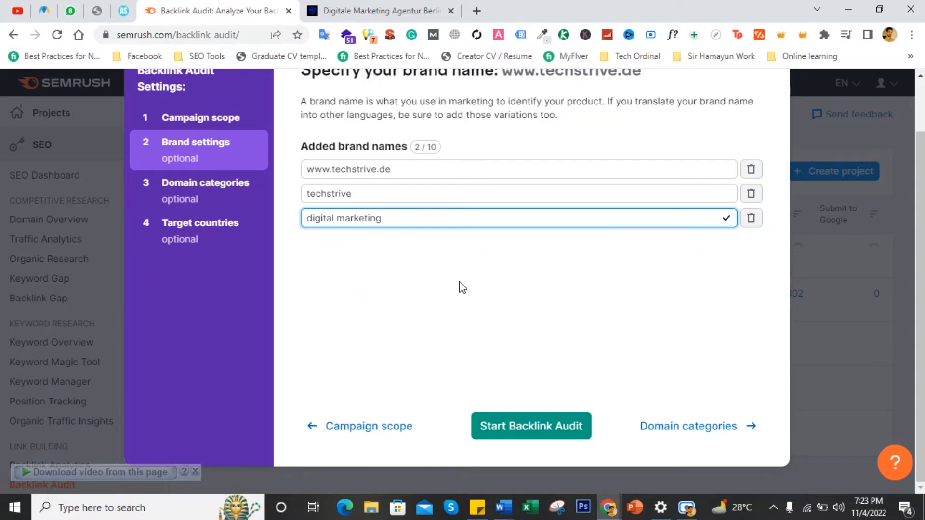
key("Return")
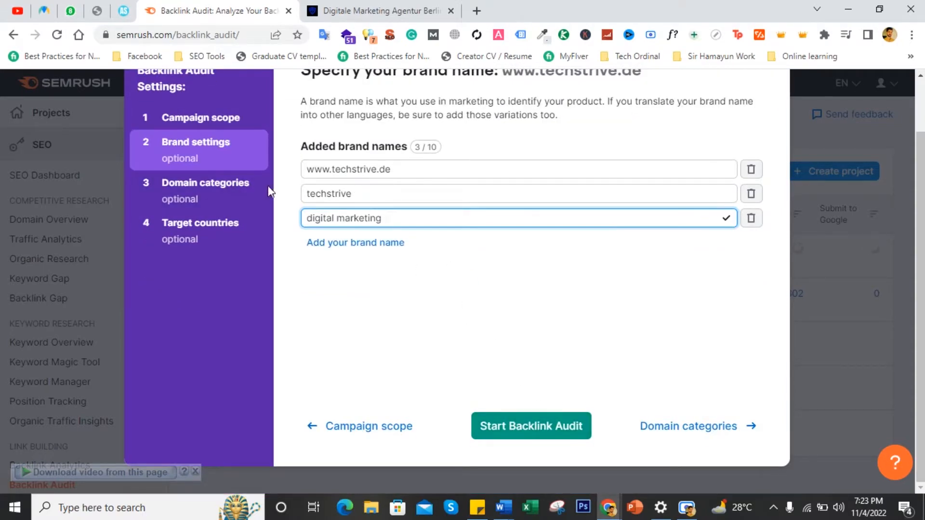
- Open the domain categories and additionally select Computers & Electronics
left_click(225, 195)
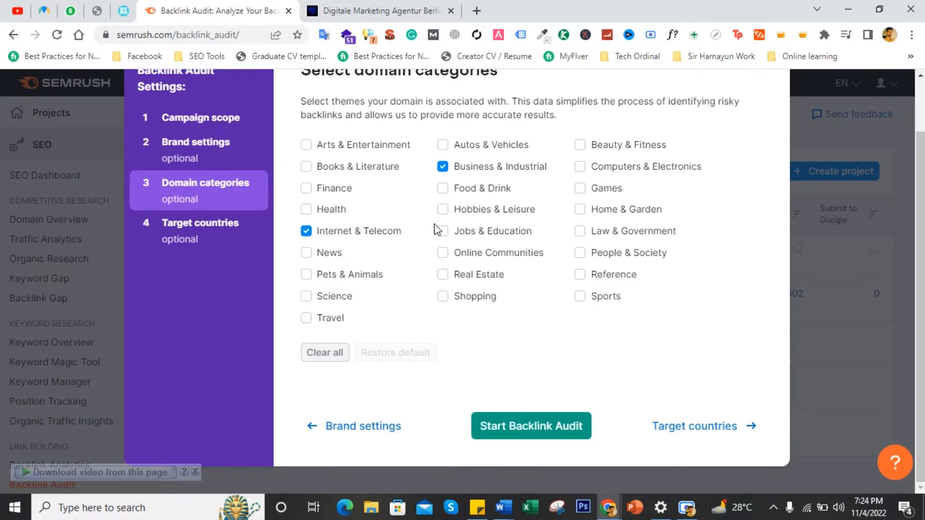
left_click(580, 167)
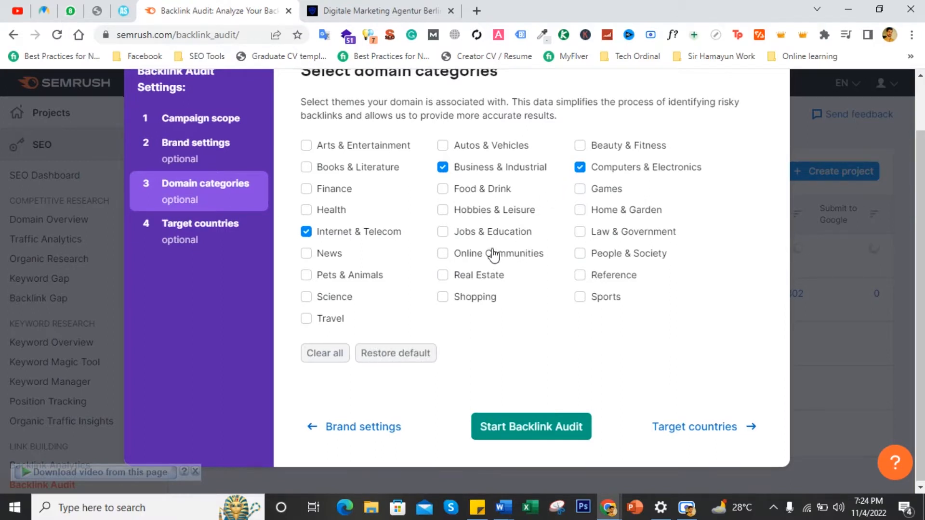
scroll(494, 256, "up", 1)
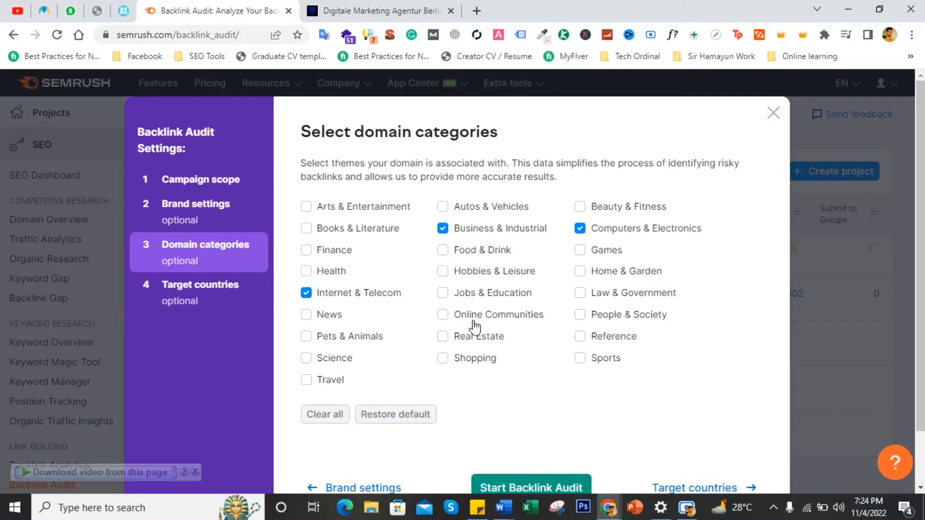
scroll(474, 326, "down", 2)
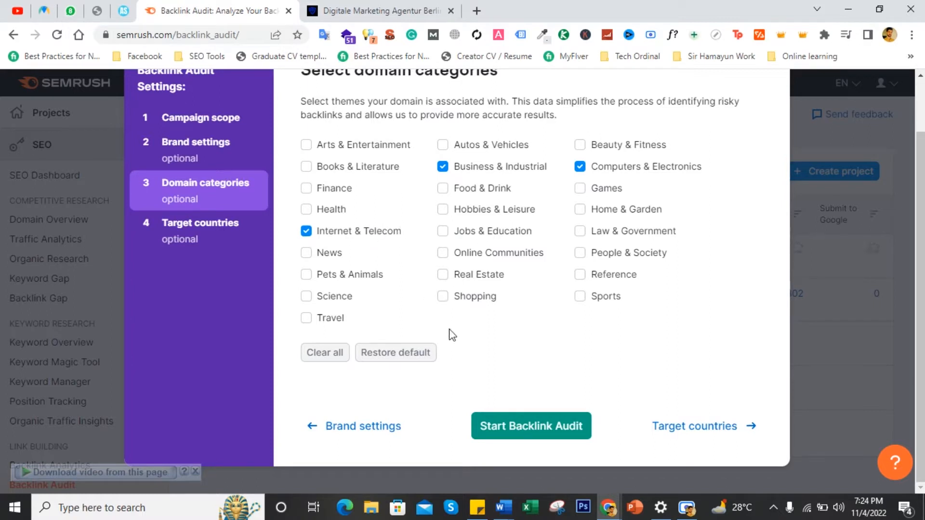
- Set the audit's target countries to United States and Germany
left_click(221, 238)
scroll(415, 214, "up", 1)
left_click(415, 214)
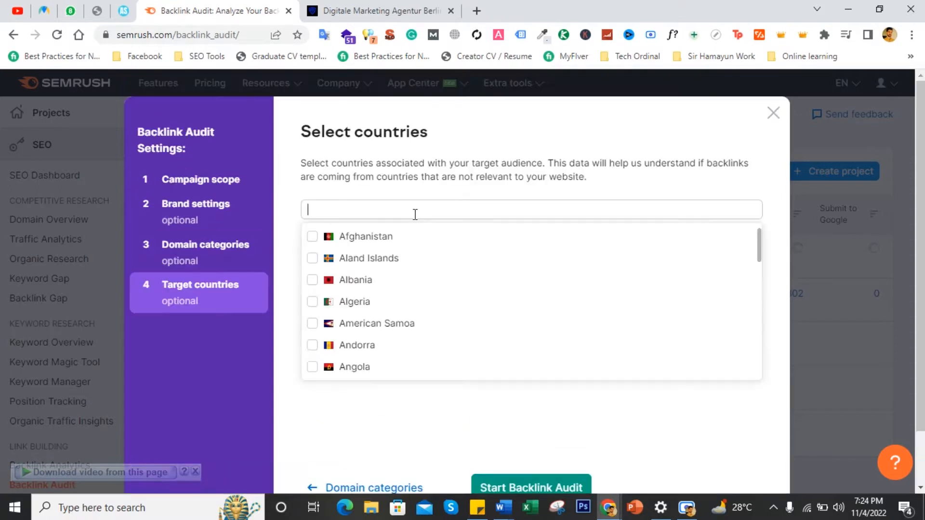
type("United")
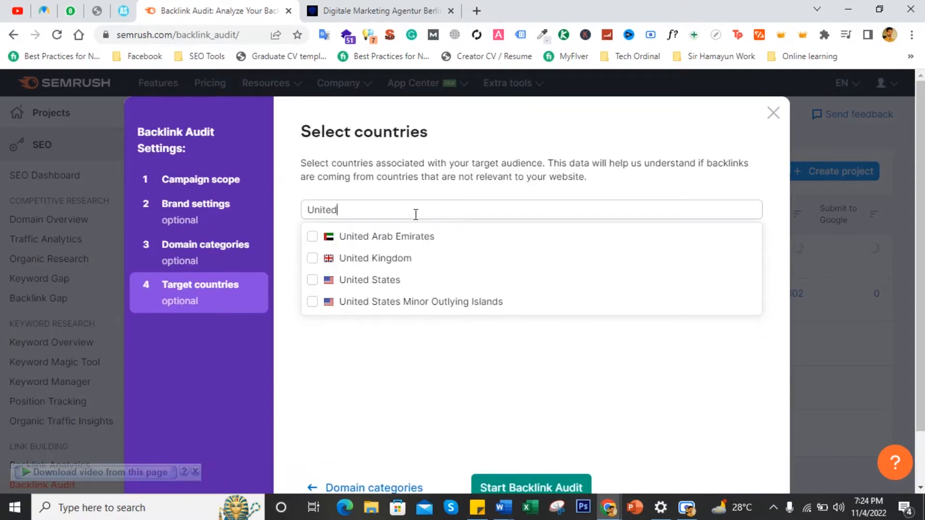
left_click(418, 281)
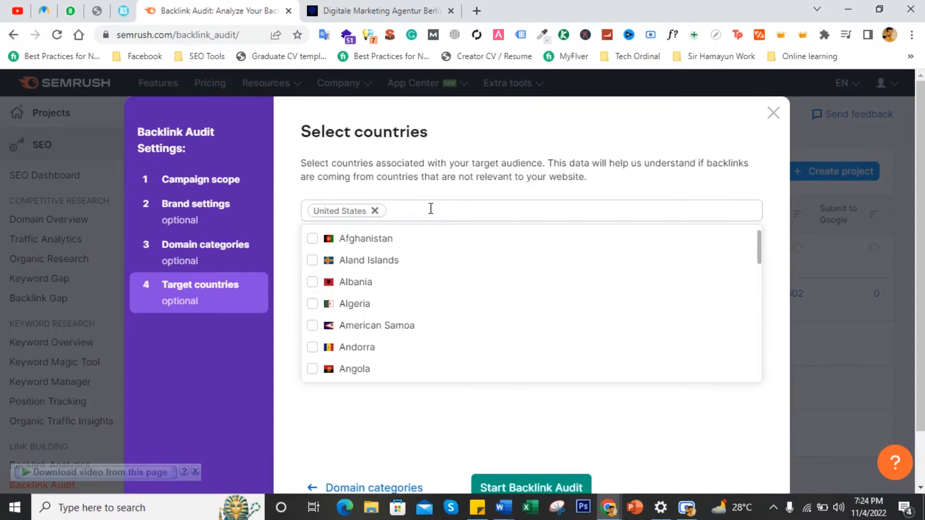
type("Germany")
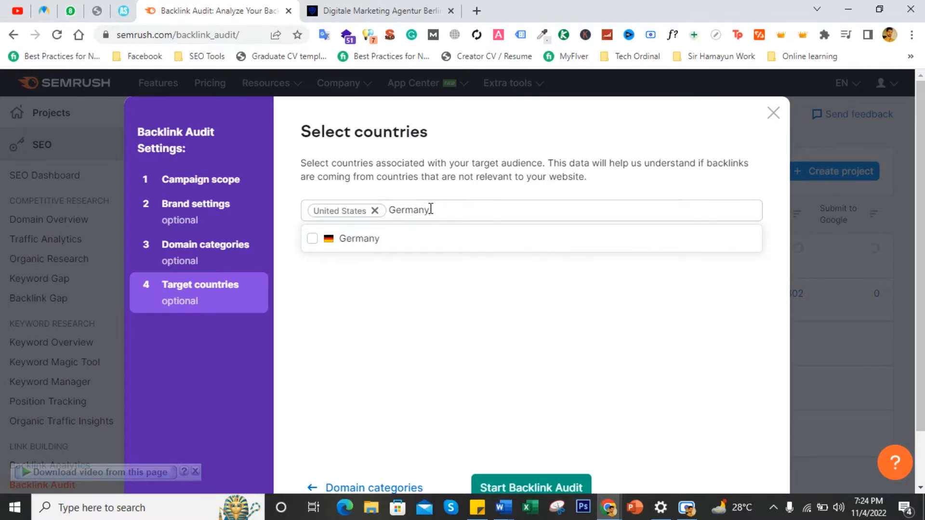
left_click(403, 245)
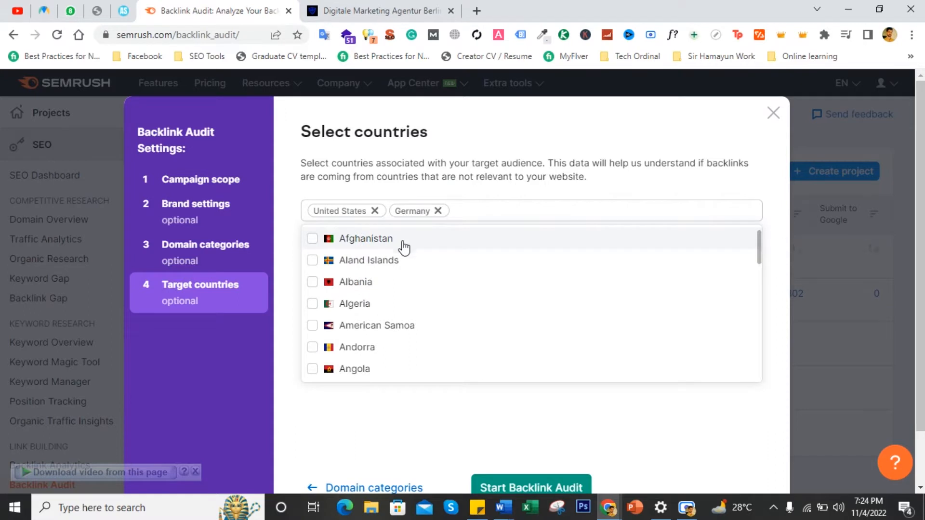
left_click(423, 401)
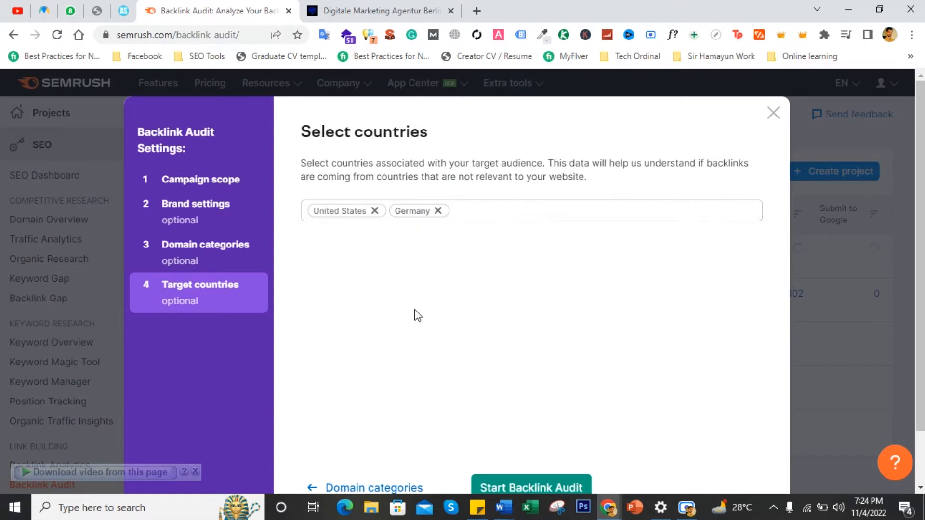
- Start the backlink audit and open its results
scroll(527, 362, "down", 2)
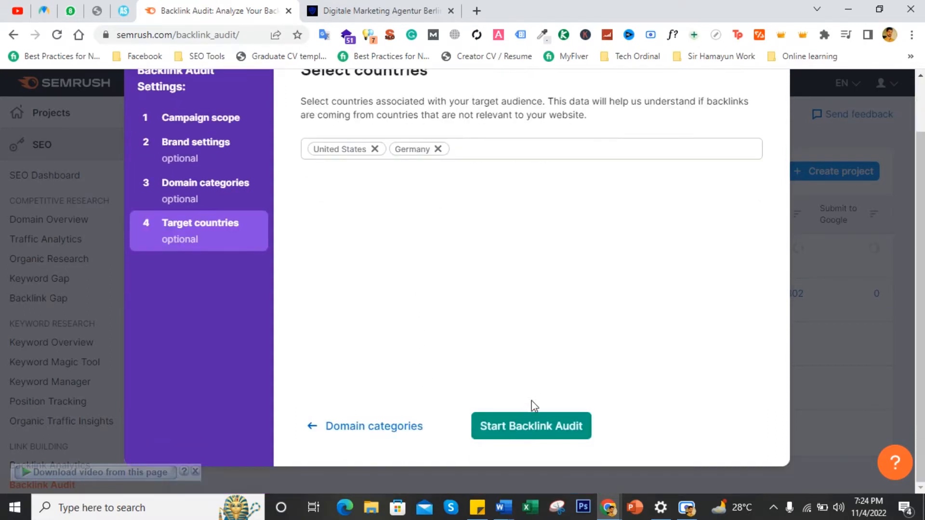
left_click(518, 425)
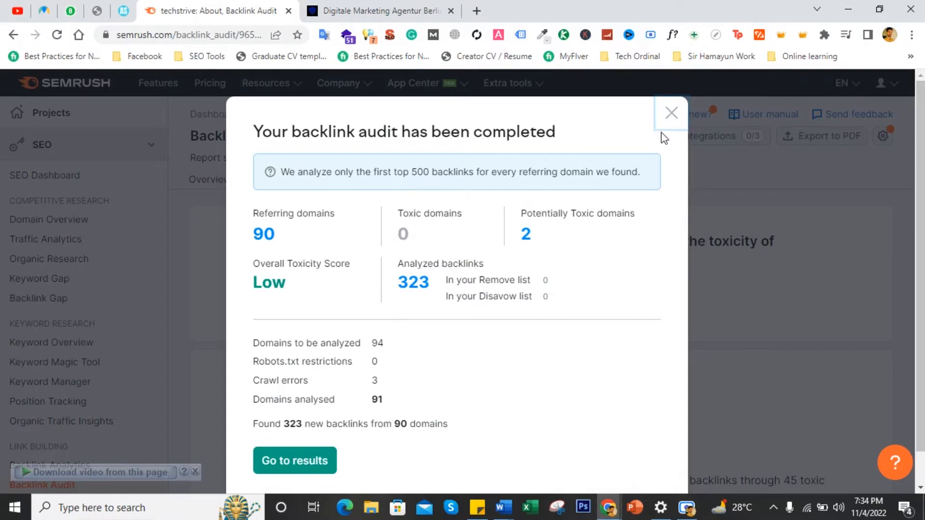
left_click(323, 456)
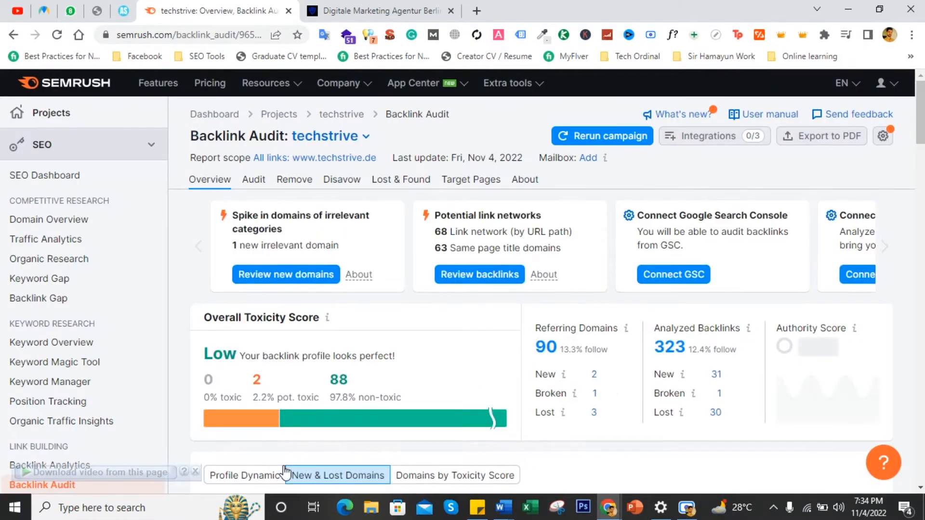
- Review the overview's toxicity score, referring domains chart and backlinks to review
scroll(192, 268, "down", 3)
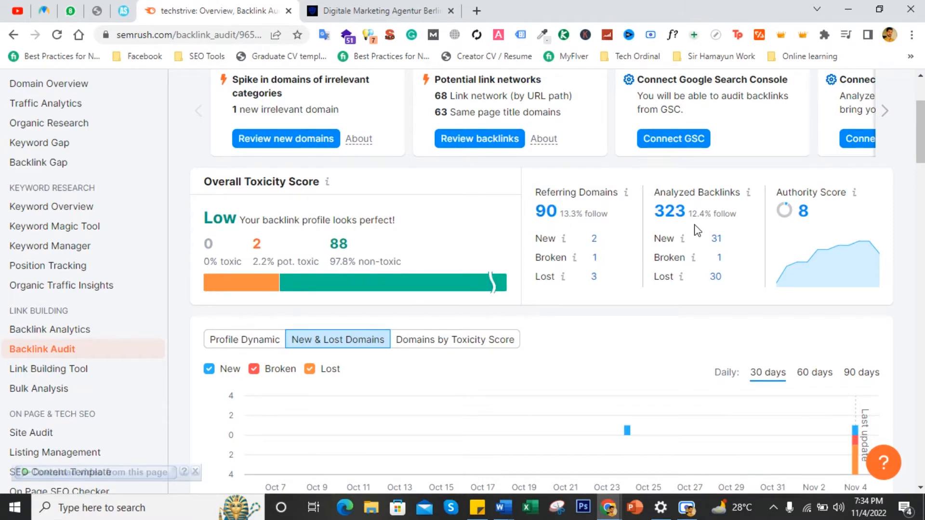
scroll(706, 229, "down", 1)
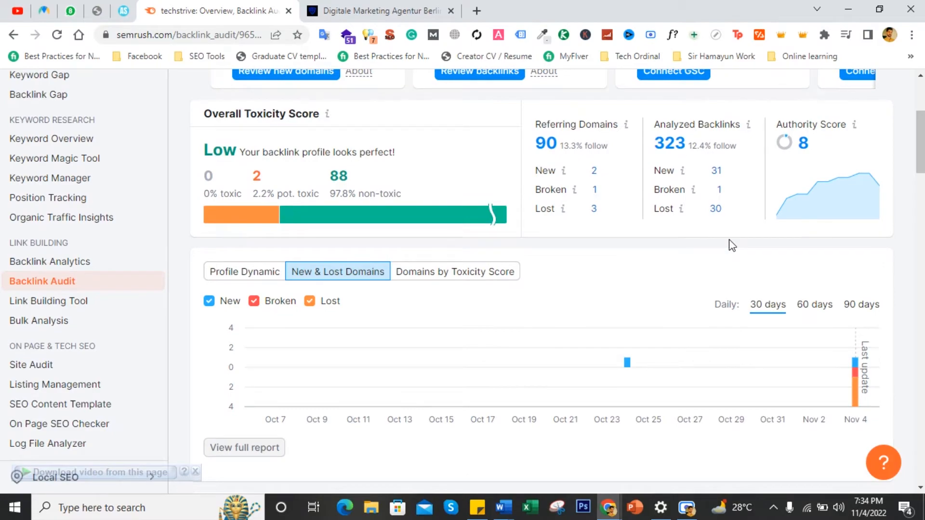
scroll(732, 245, "down", 2)
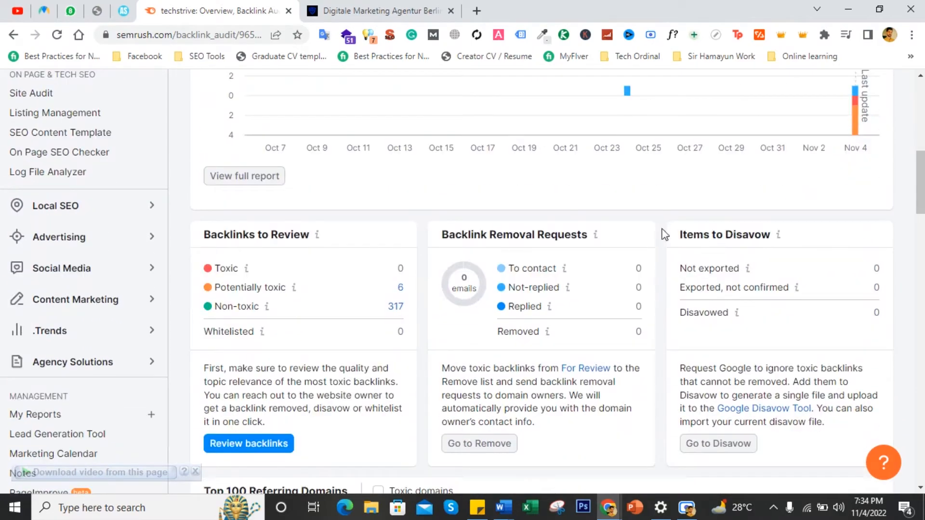
scroll(646, 233, "up", 5)
scroll(715, 218, "down", 4)
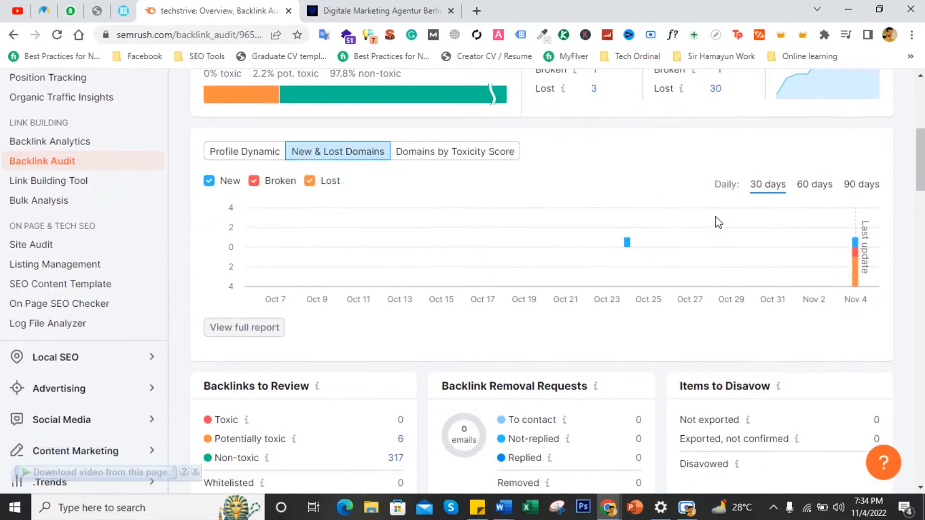
scroll(614, 357, "down", 1)
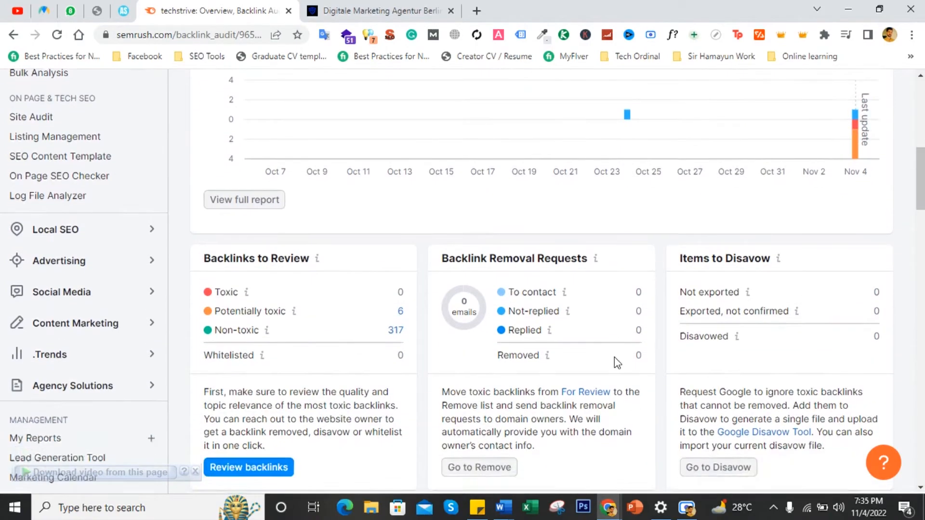
scroll(614, 356, "up", 8)
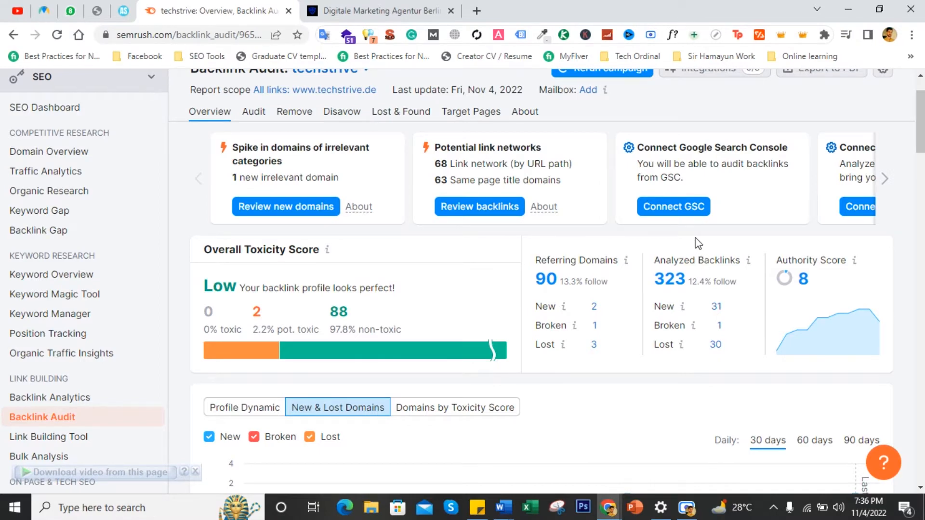
- Browse the referring domain categories, anchor types, top anchors and top target pages
scroll(698, 243, "down", 4)
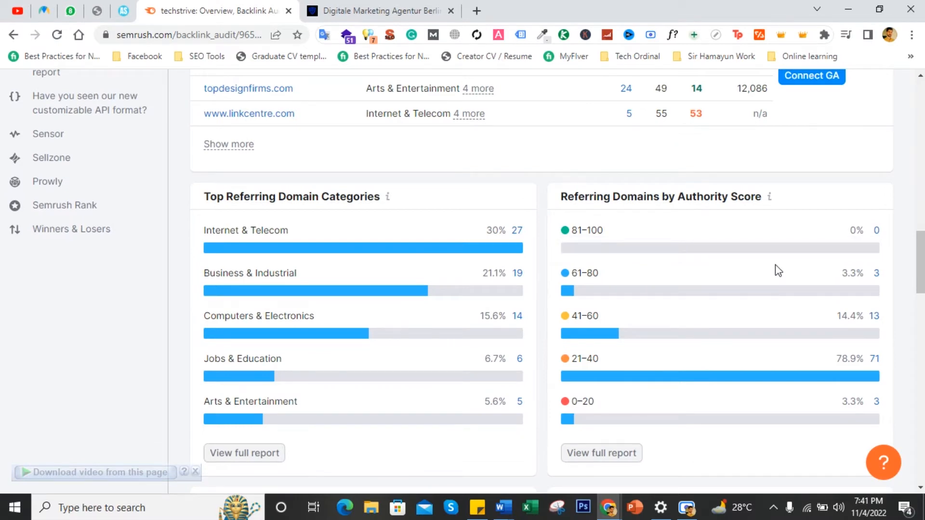
scroll(778, 271, "down", 7)
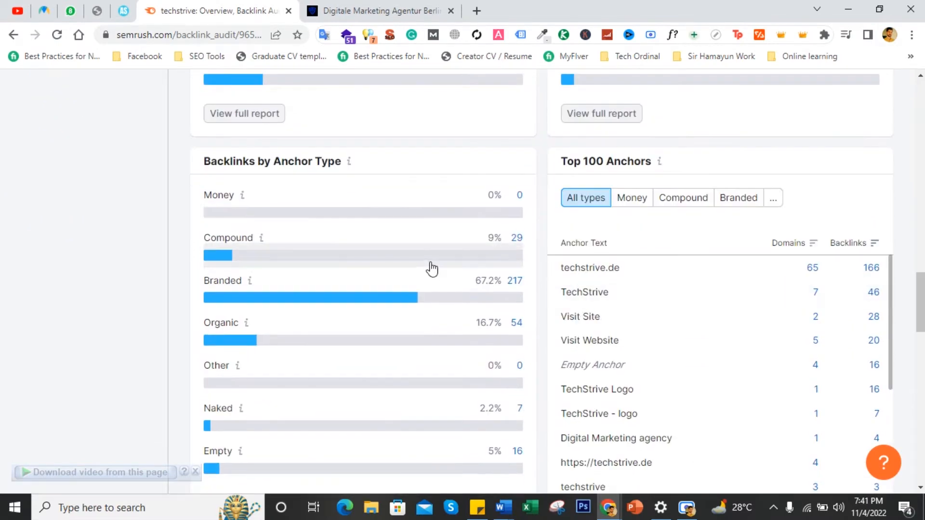
scroll(660, 343, "down", 5)
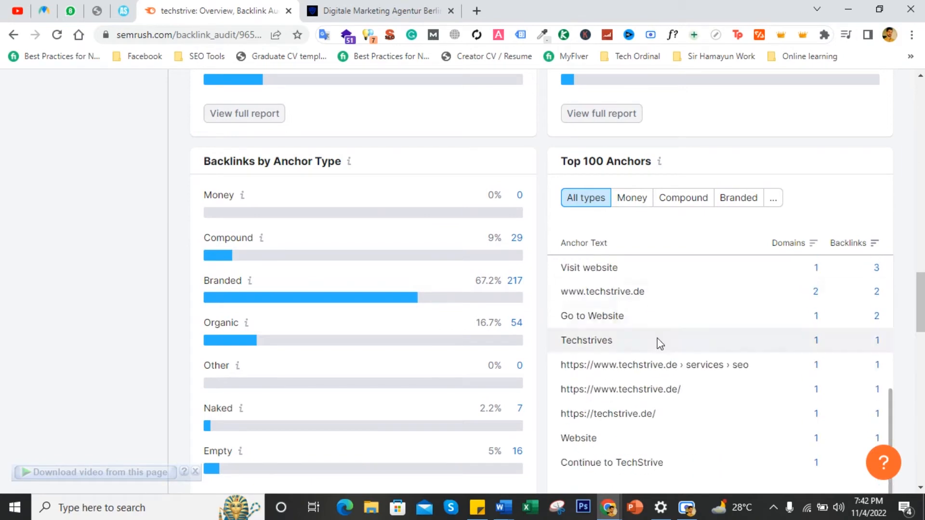
scroll(586, 315, "down", 10)
scroll(586, 314, "down", 5)
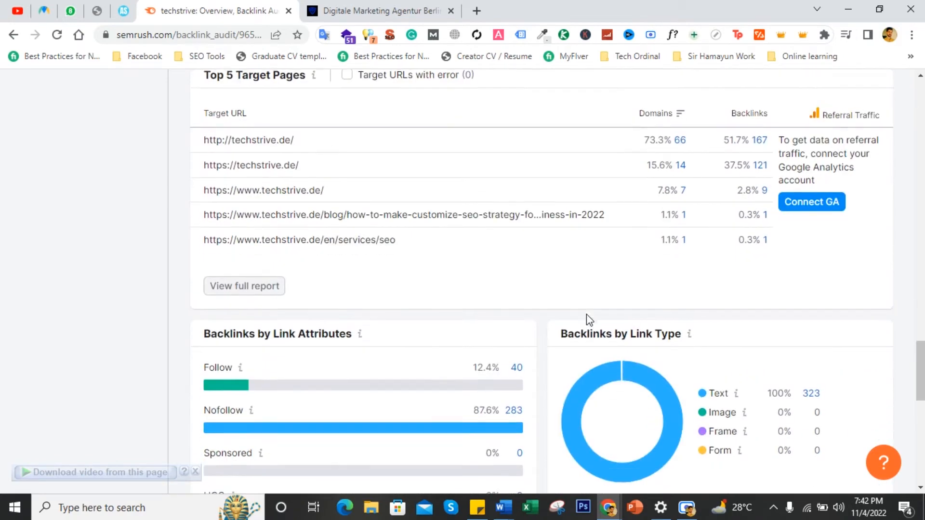
scroll(586, 314, "up", 5)
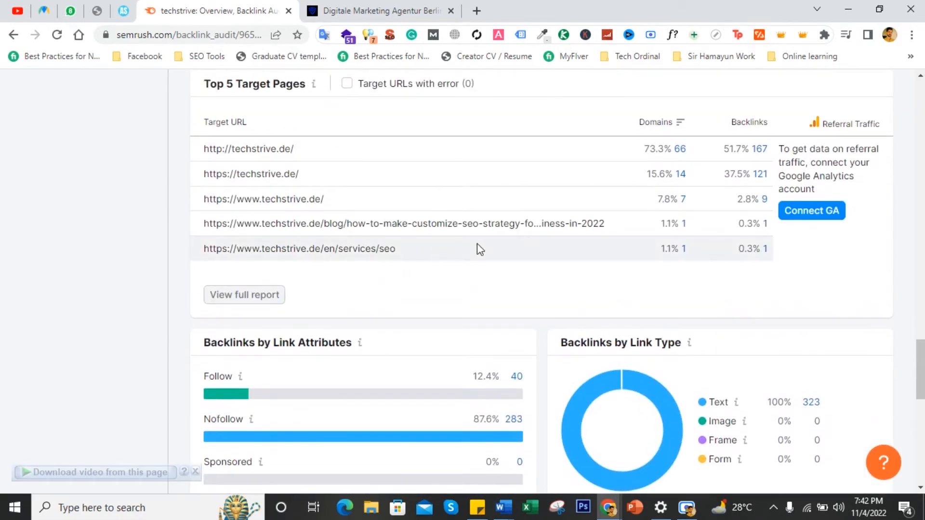
scroll(478, 249, "up", 1)
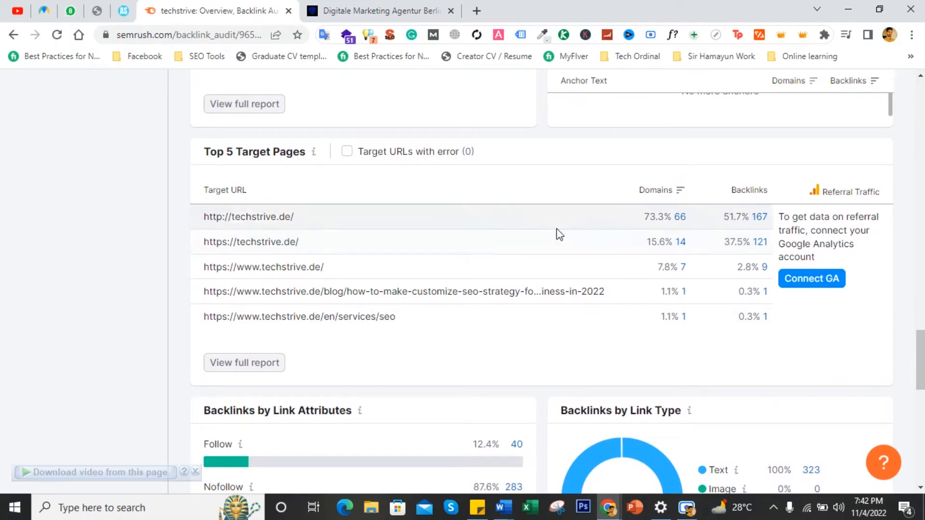
scroll(556, 228, "up", 2)
scroll(557, 230, "up", 12)
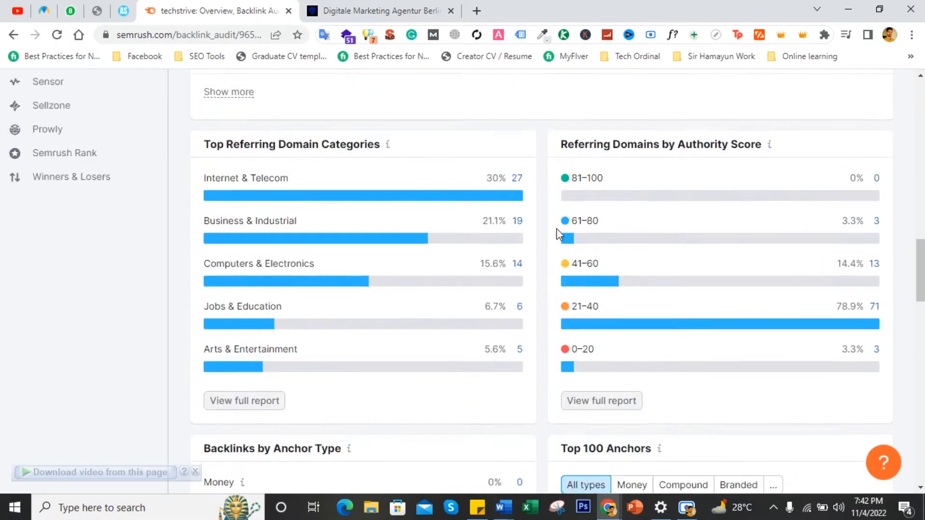
- Review the Audit tab's potential link networks and the backlinks listed for review
scroll(558, 234, "up", 5)
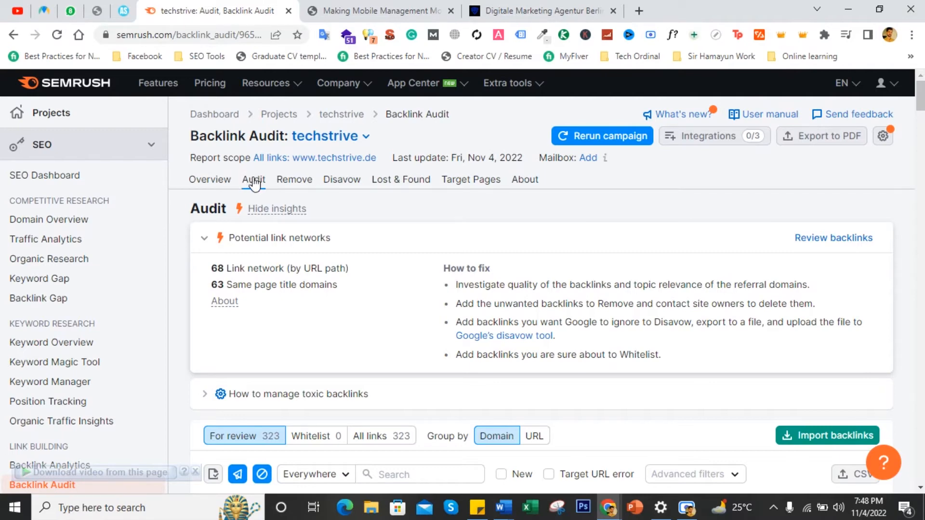
scroll(284, 244, "down", 2)
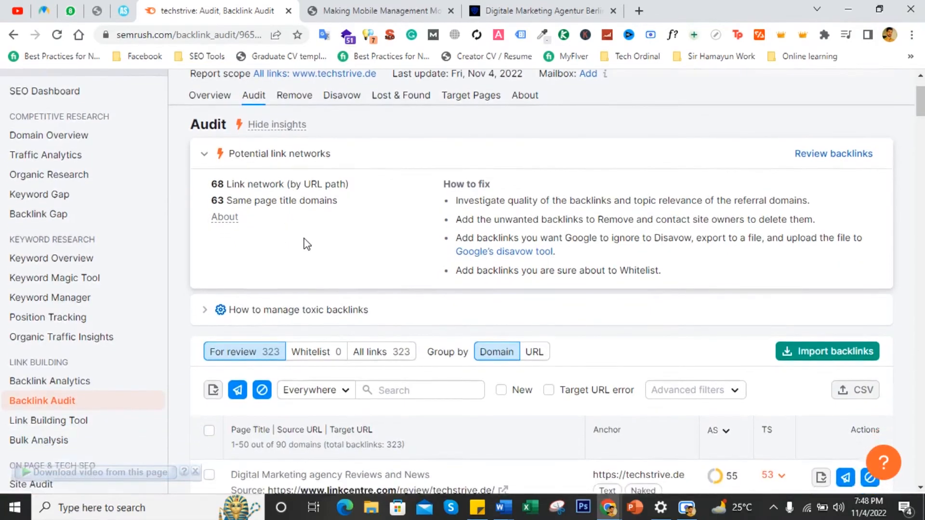
scroll(304, 244, "down", 5)
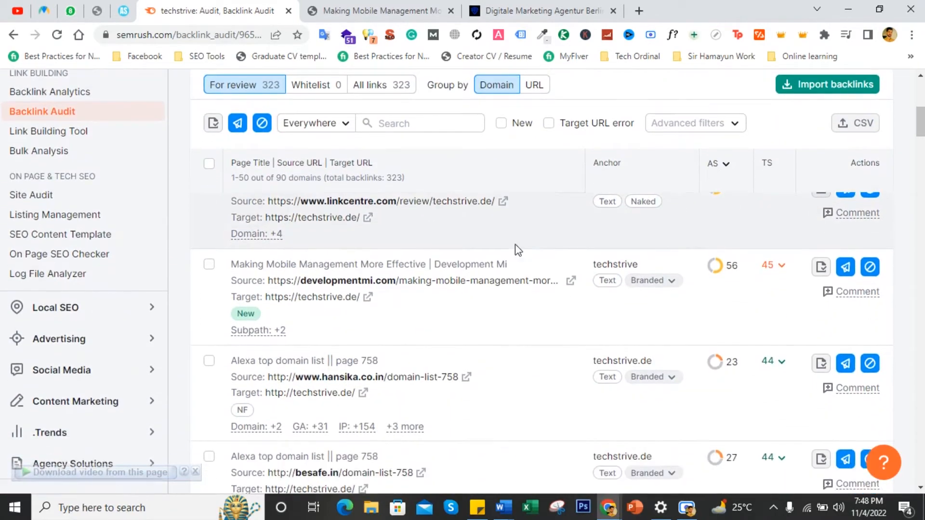
scroll(530, 236, "up", 1)
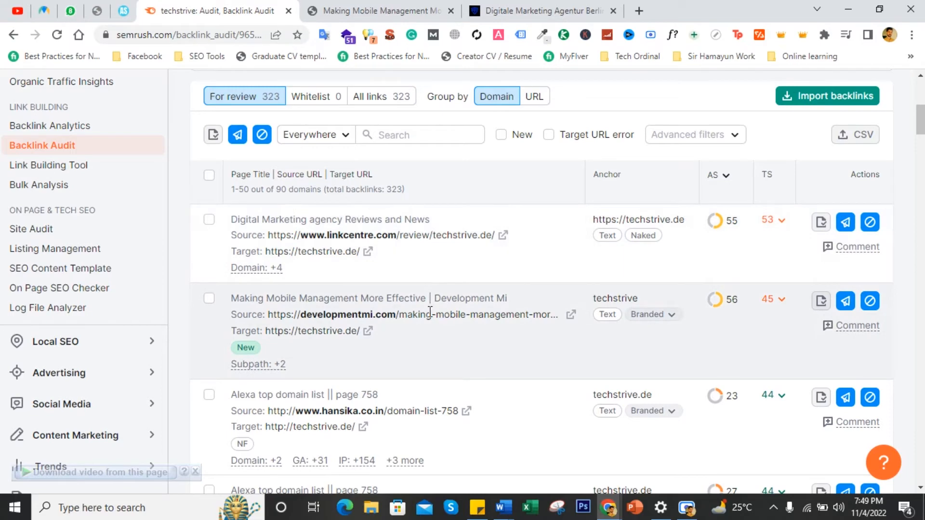
mouse_move(390, 312)
scroll(390, 311, "down", 3)
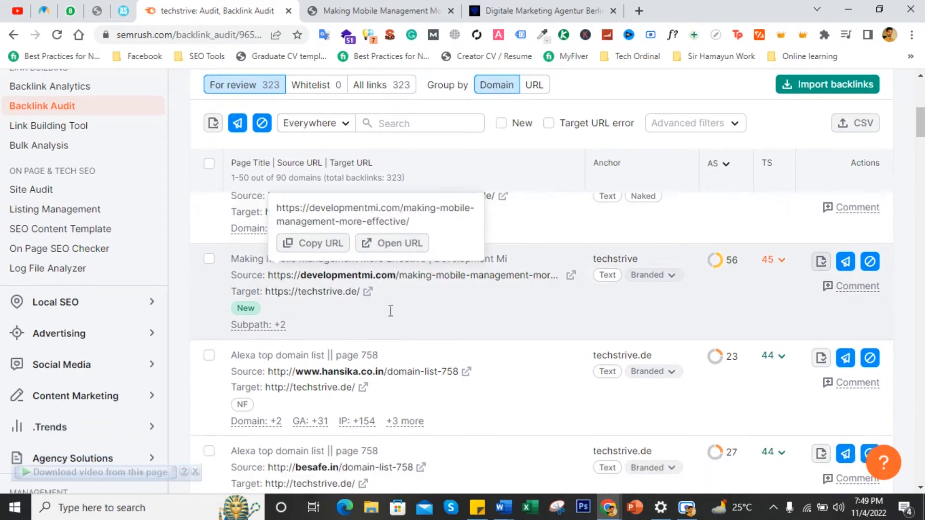
scroll(389, 311, "up", 1)
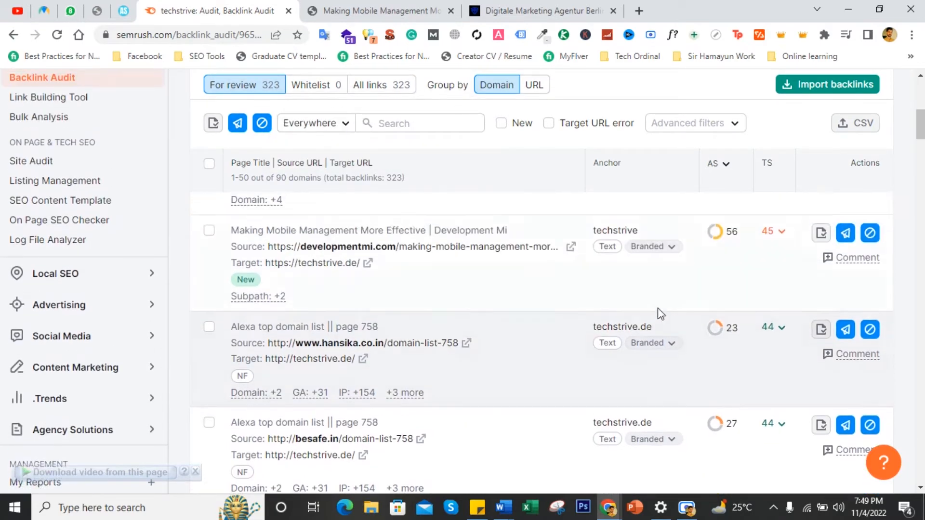
mouse_move(301, 339)
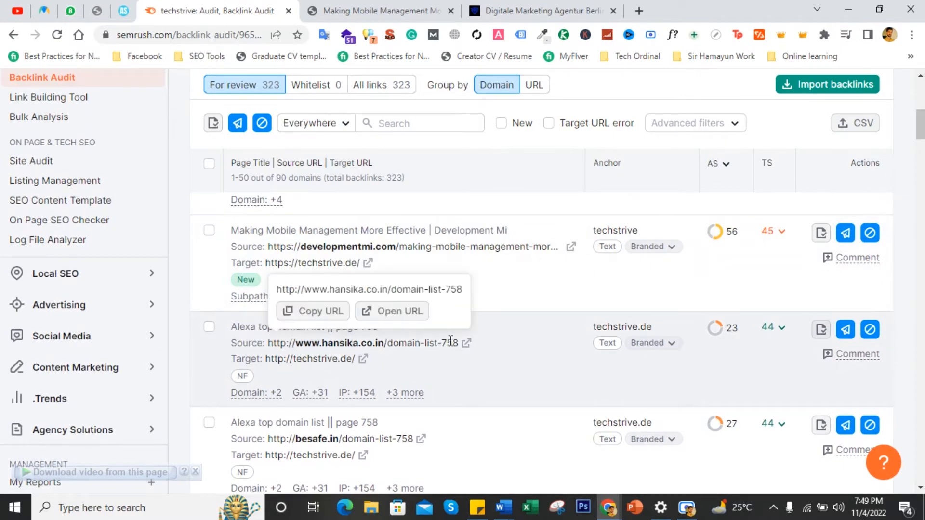
mouse_move(681, 344)
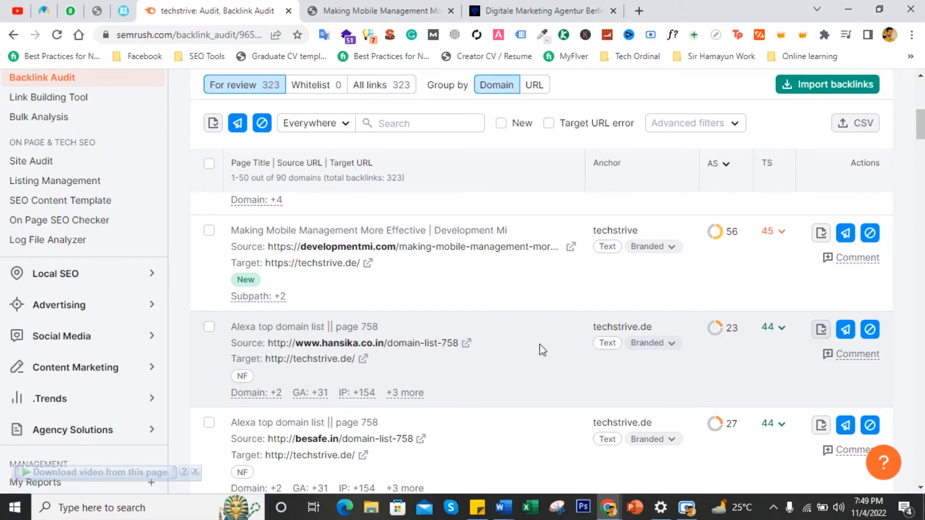
mouse_move(404, 341)
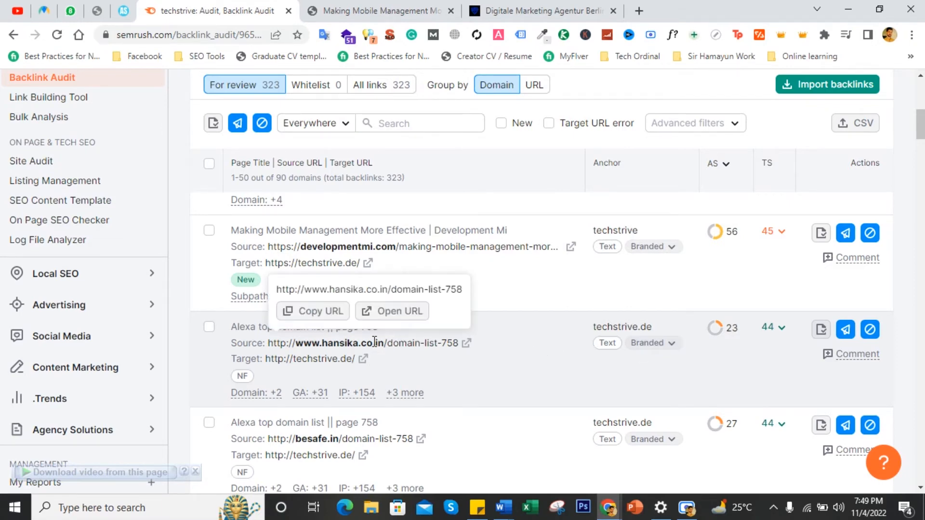
scroll(374, 341, "up", 2)
scroll(369, 368, "up", 1)
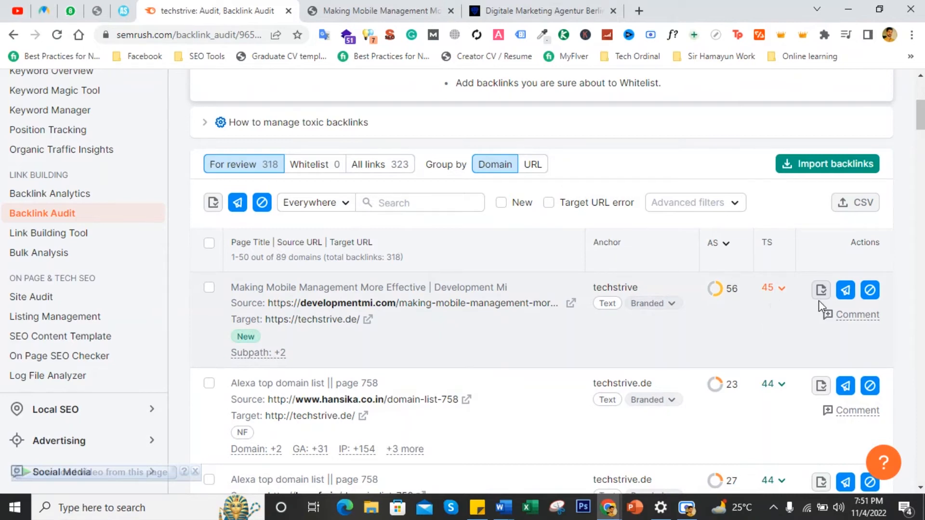
- Move the developmentmi.com backlink domain to the Disavow list and dismiss the notification
left_click(871, 291)
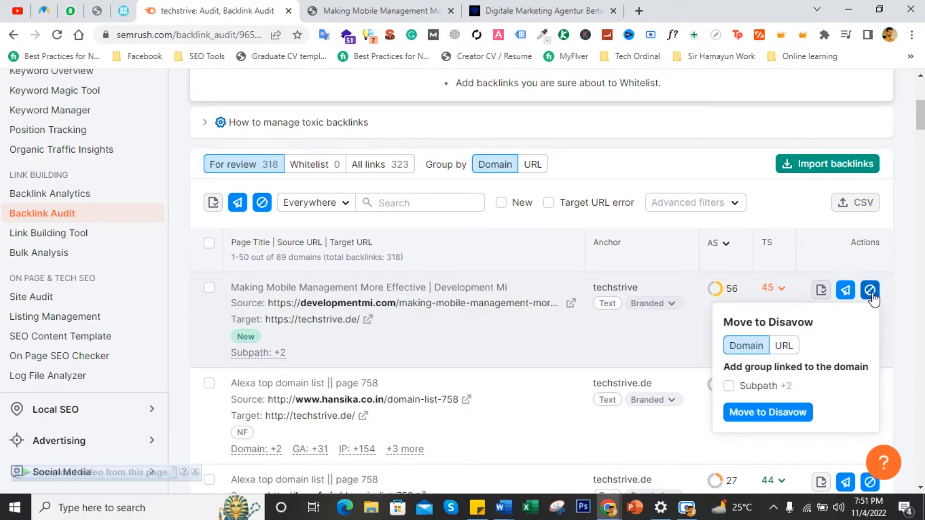
left_click(751, 416)
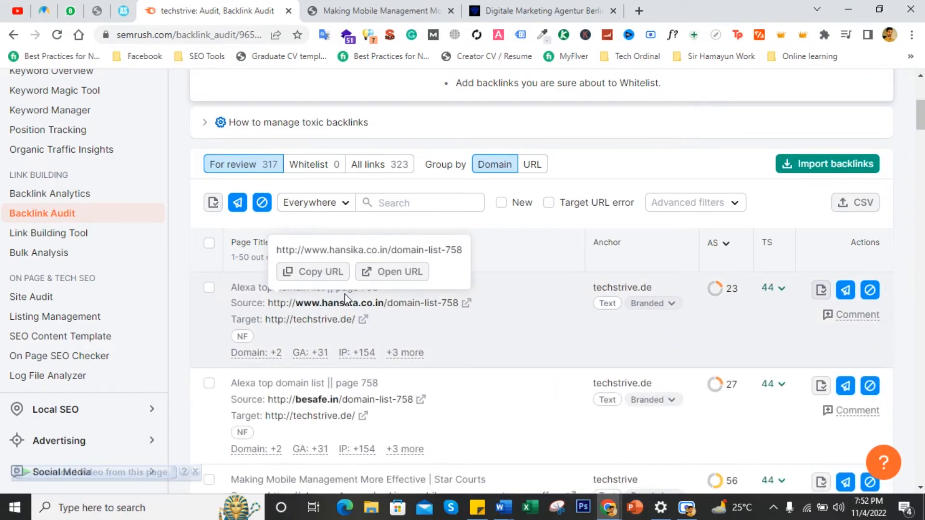
scroll(293, 259, "up", 5)
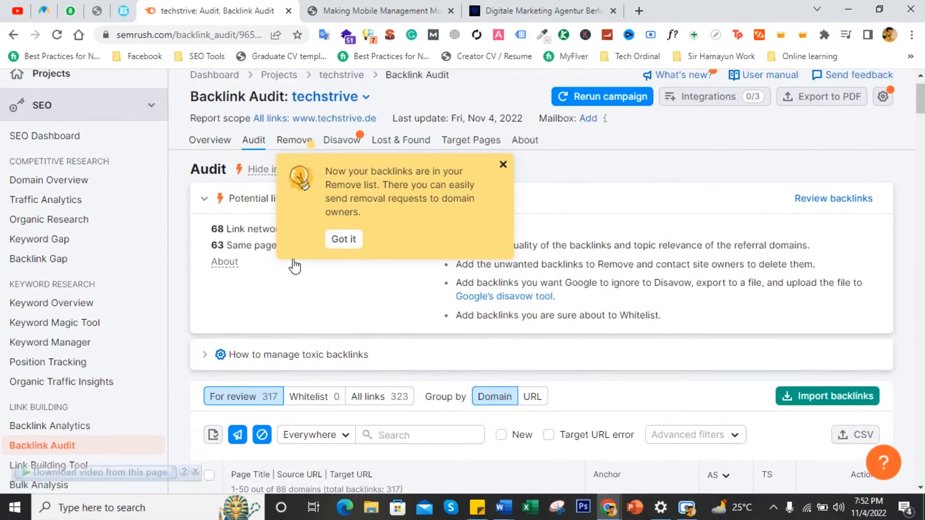
scroll(336, 305, "down", 1)
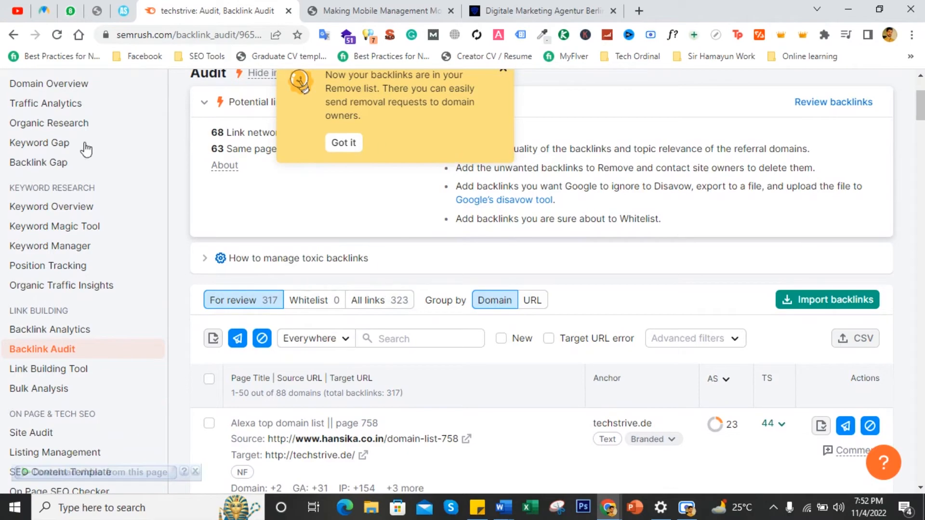
left_click(329, 144)
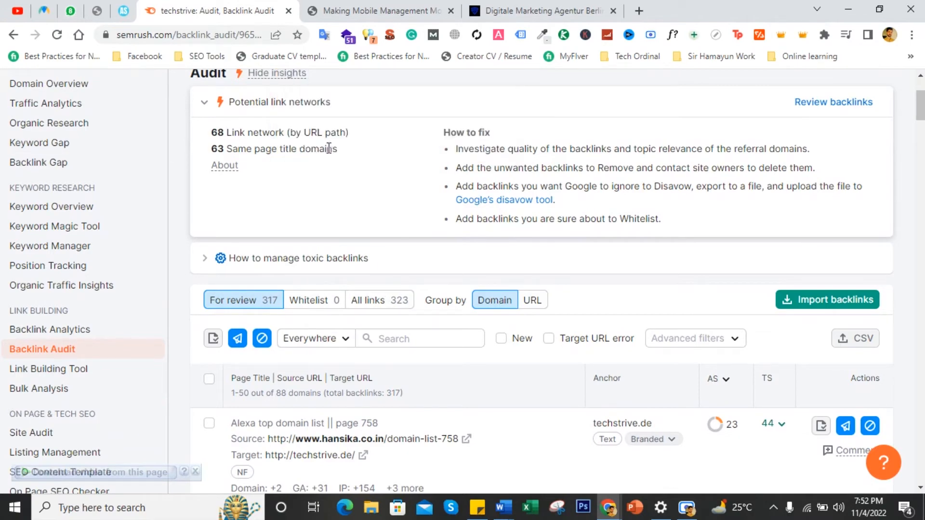
scroll(352, 304, "up", 1)
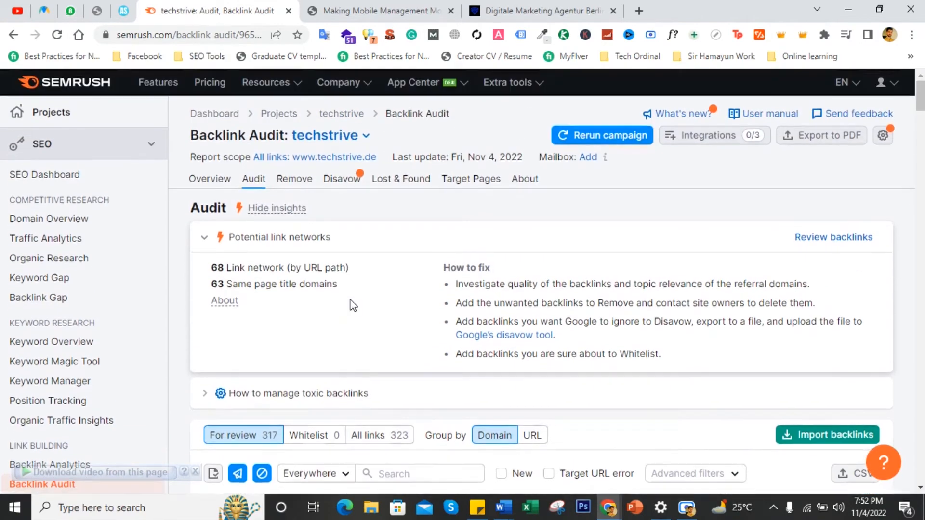
- Filter all links with advanced filters by the Malicious page toxic marker
scroll(352, 313, "down", 2)
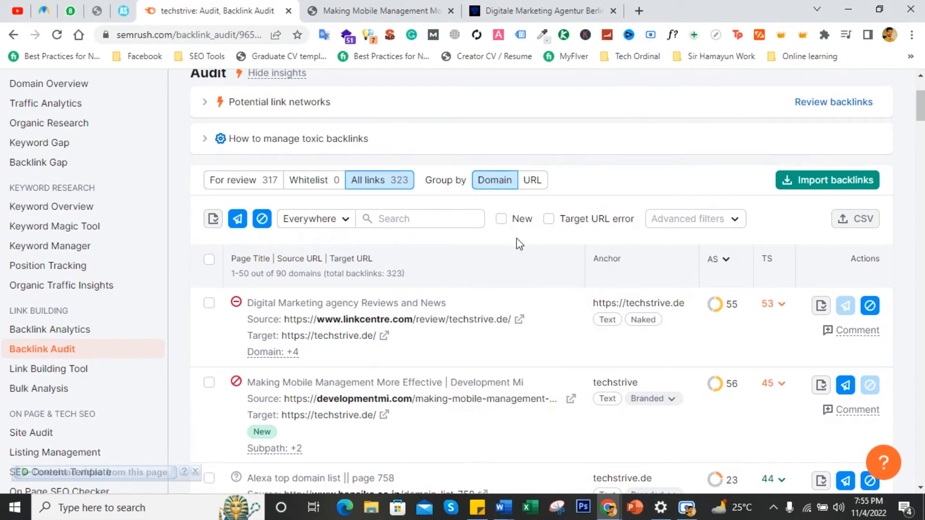
left_click(678, 224)
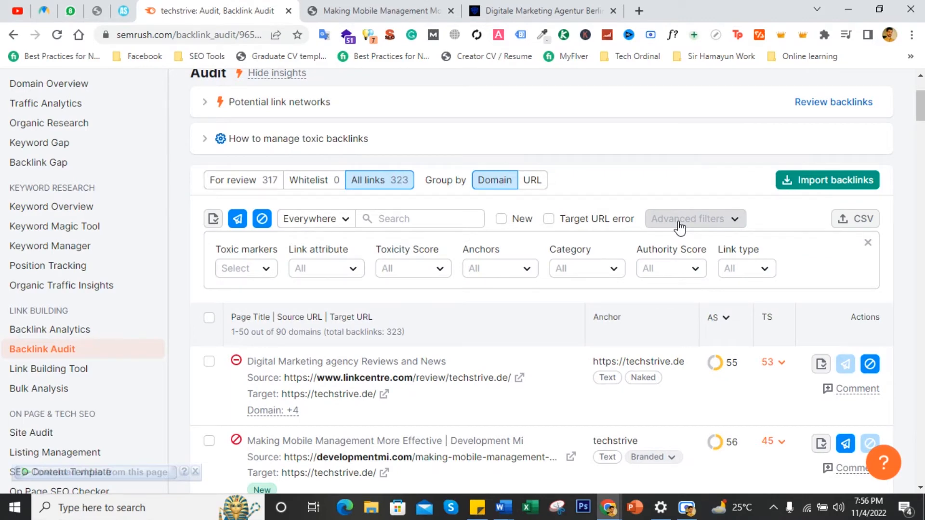
left_click(263, 267)
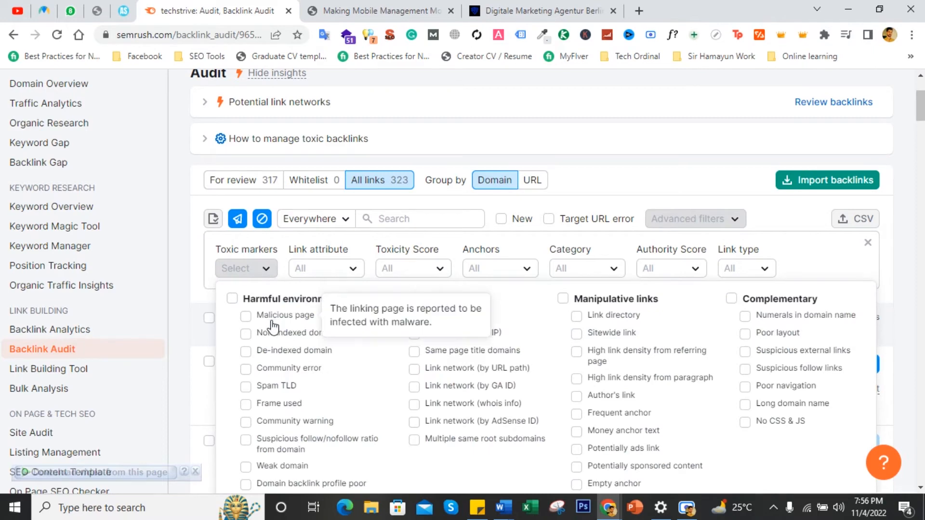
scroll(273, 327, "down", 1)
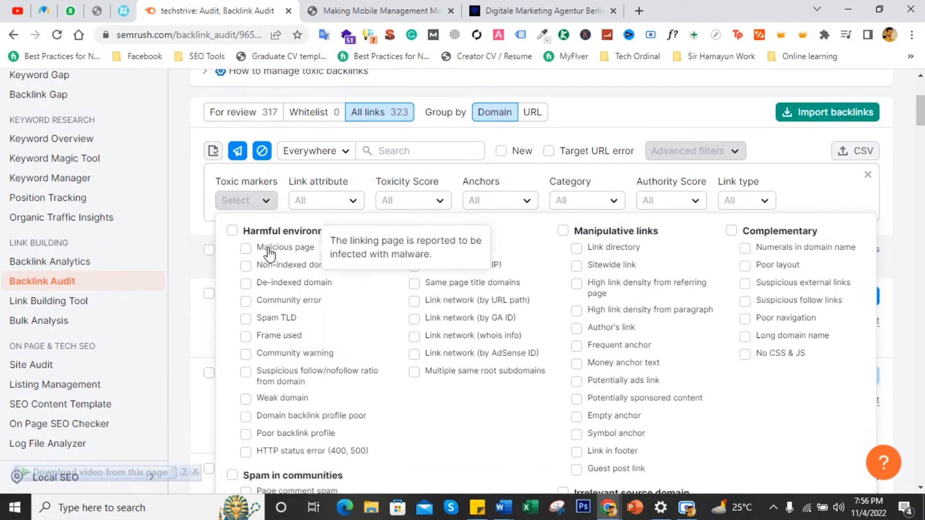
left_click(247, 248)
scroll(251, 241, "down", 1)
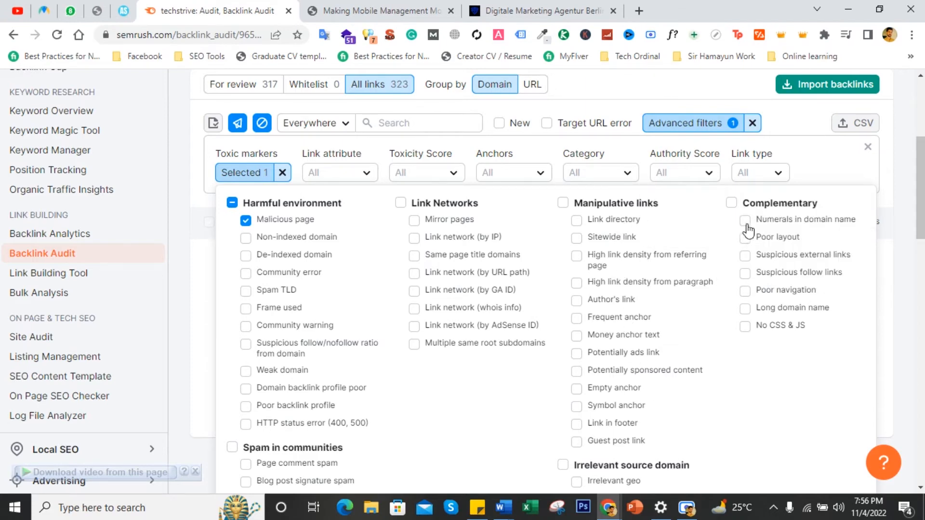
scroll(770, 255, "down", 3)
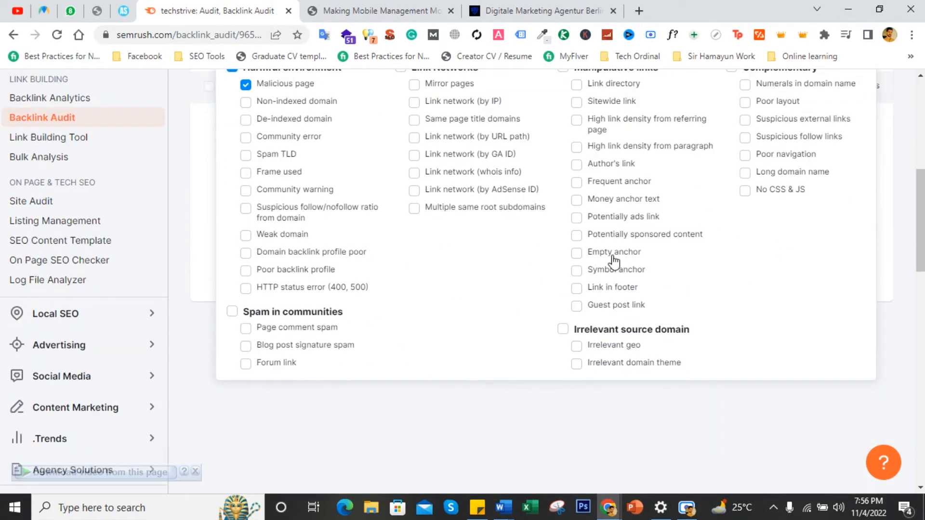
scroll(512, 303, "up", 3)
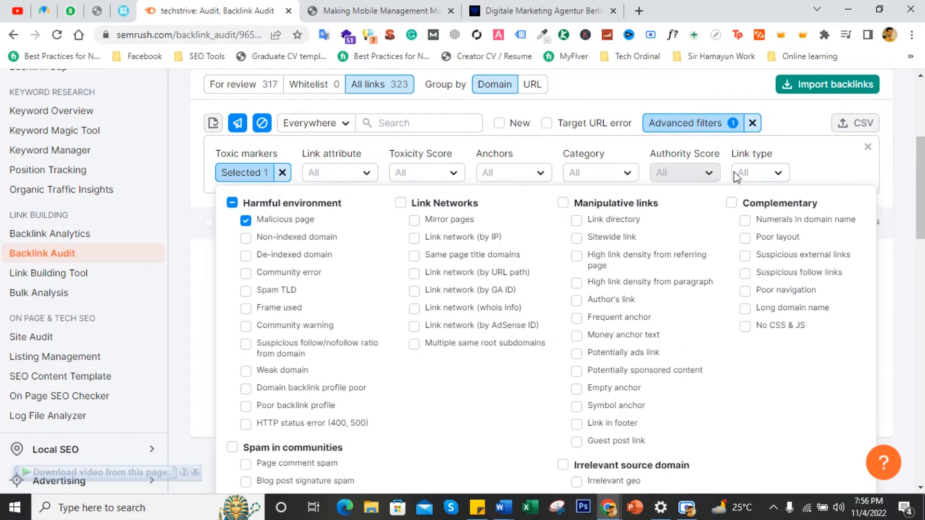
left_click(802, 165)
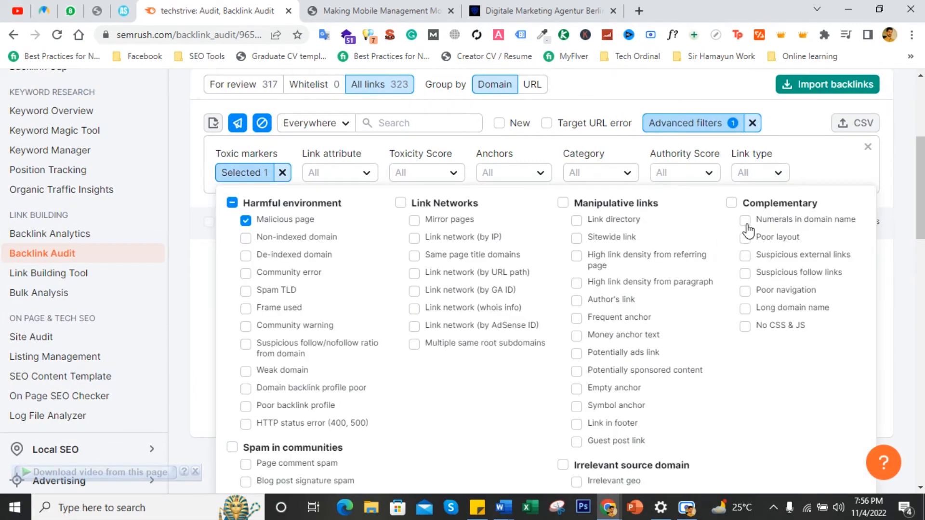
scroll(768, 252, "down", 3)
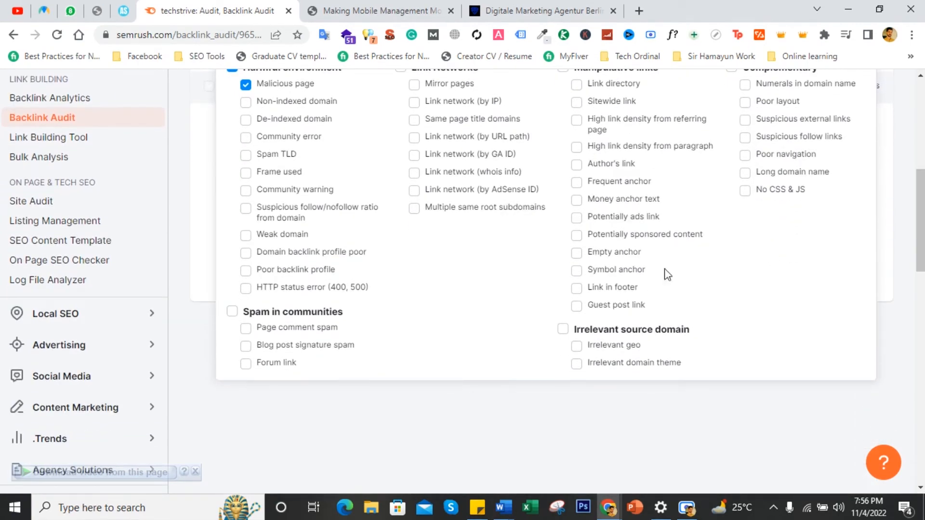
scroll(556, 292, "up", 3)
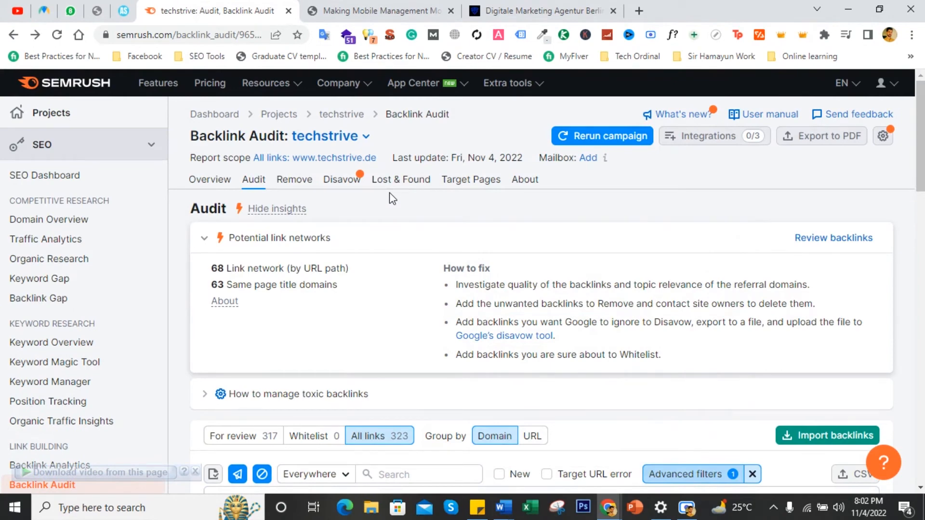
left_click(299, 183)
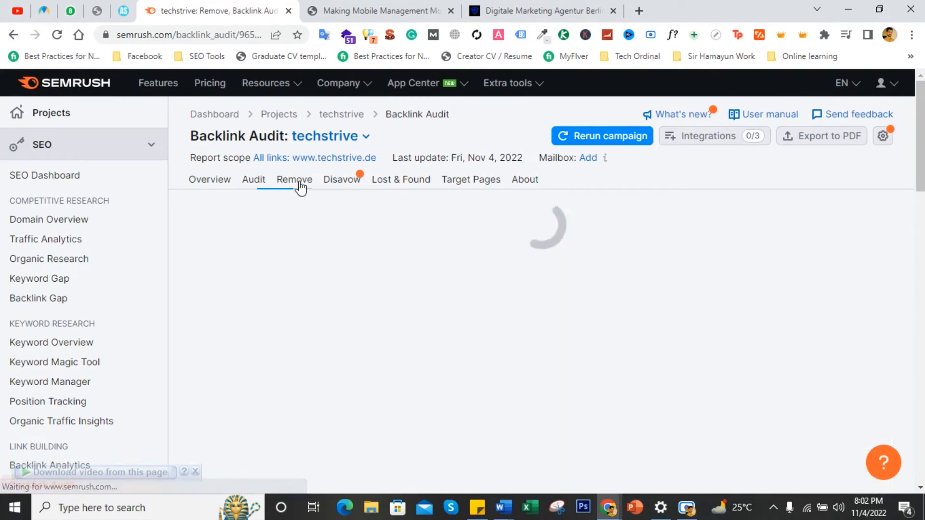
scroll(330, 234, "down", 5)
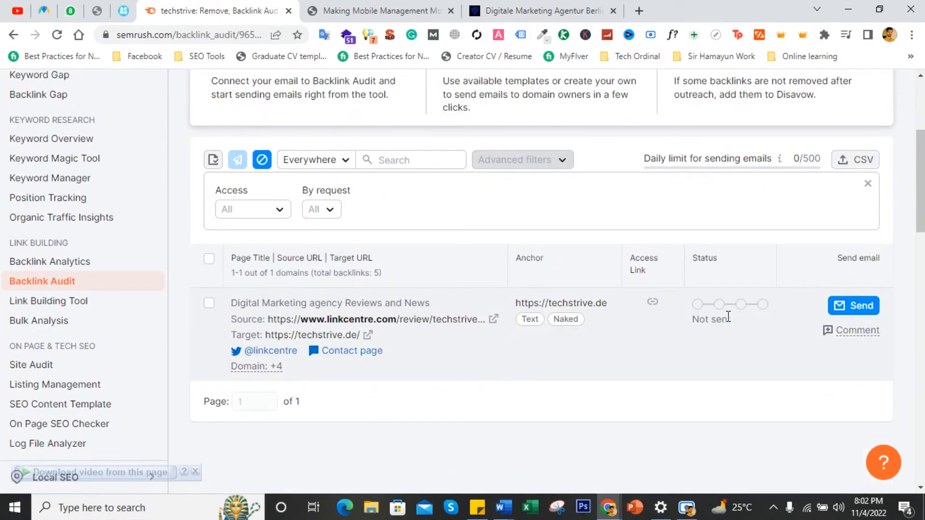
left_click(858, 312)
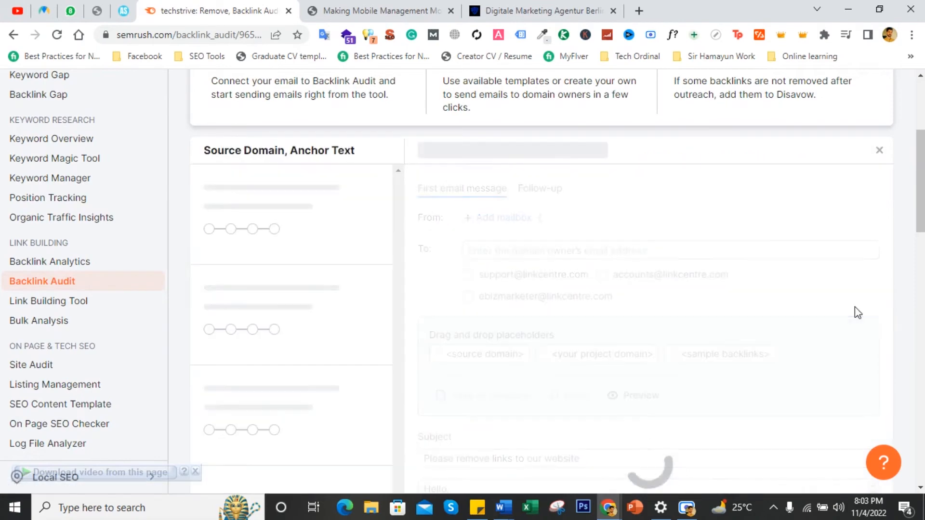
scroll(647, 305, "down", 4)
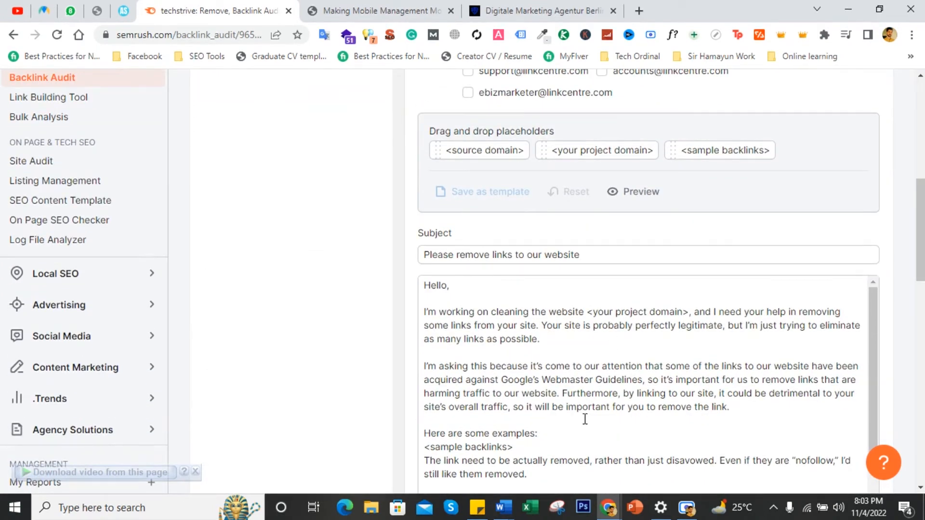
scroll(584, 394, "up", 4)
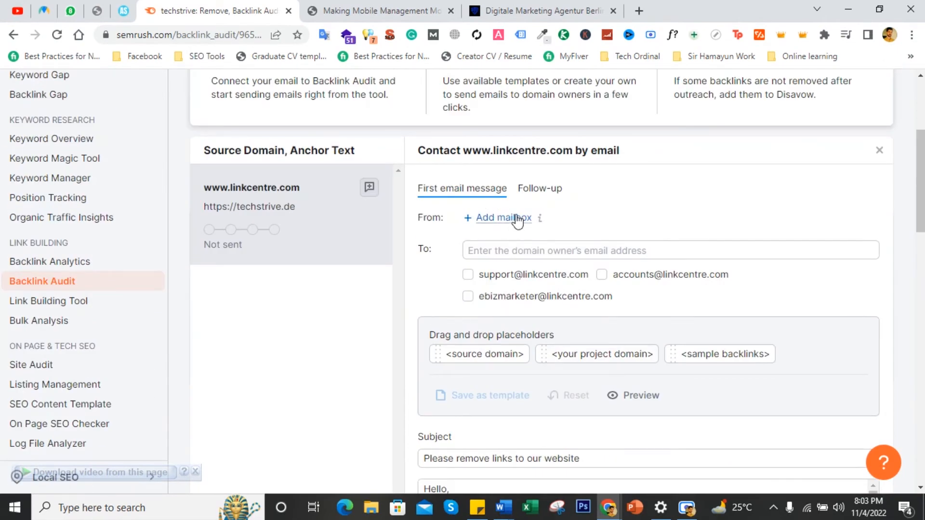
- Enter the domain owner's e-mail address as the outreach email's recipient
left_click(538, 248)
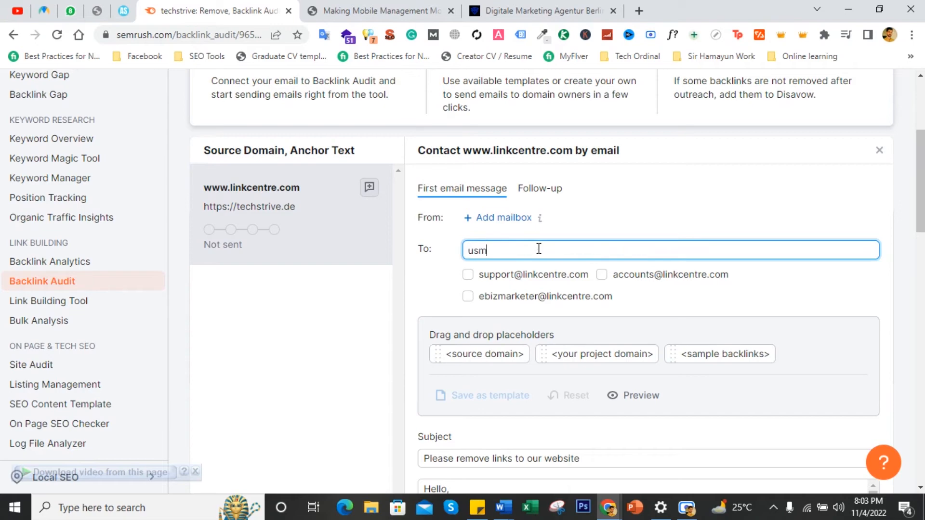
scroll(757, 351, "down", 10)
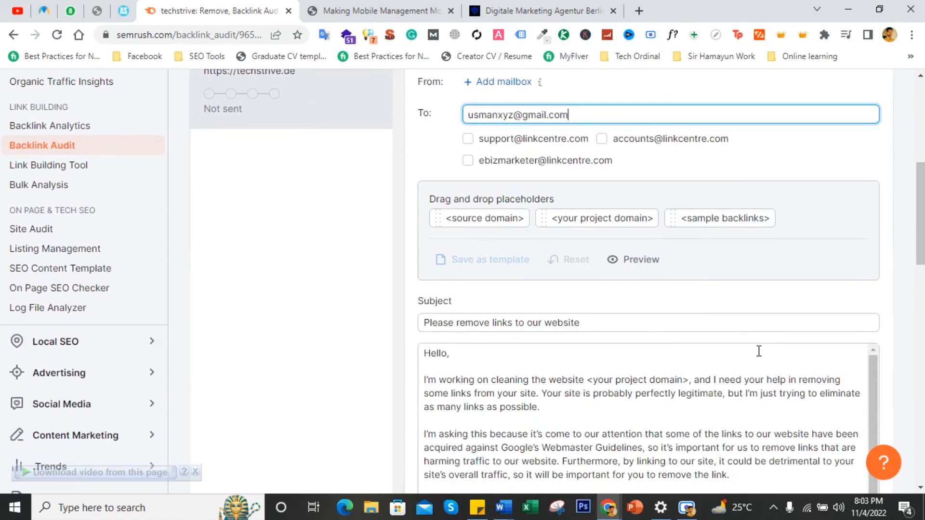
scroll(748, 335, "up", 8)
scroll(568, 313, "up", 6)
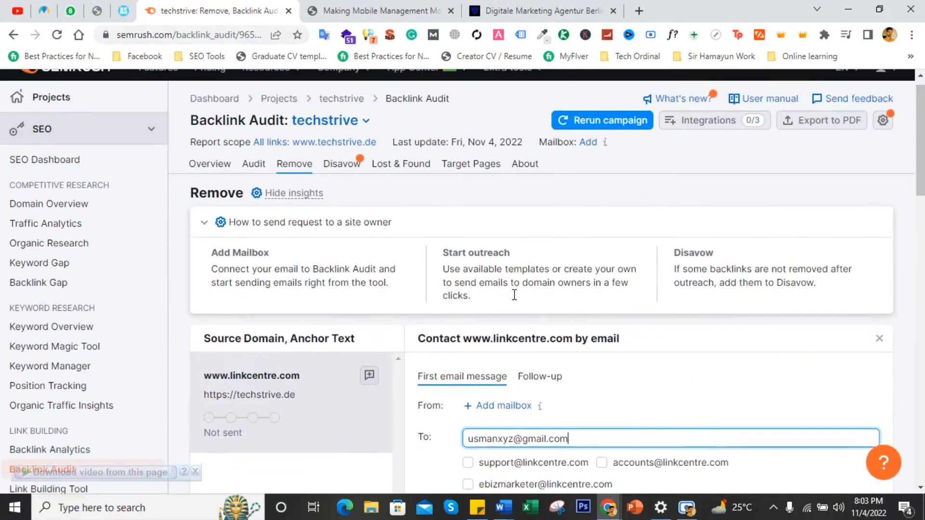
left_click(572, 221)
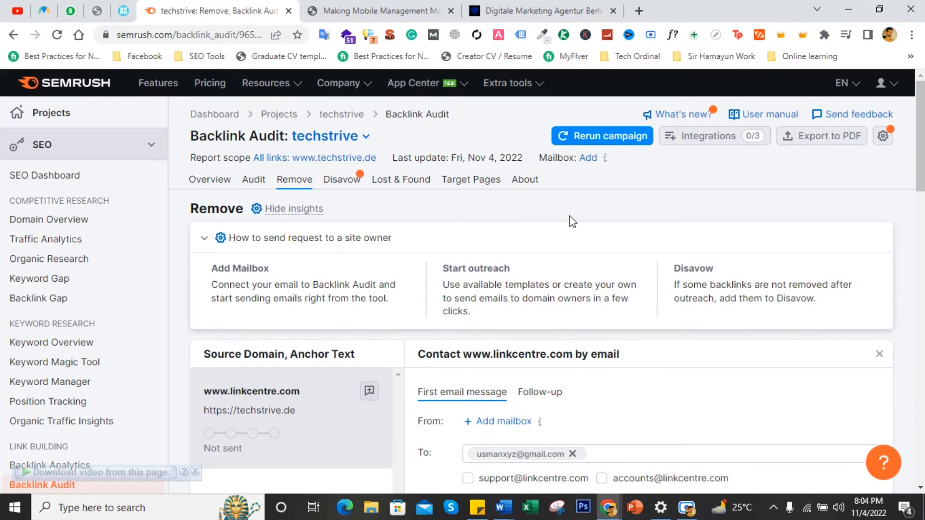
scroll(588, 347, "down", 1)
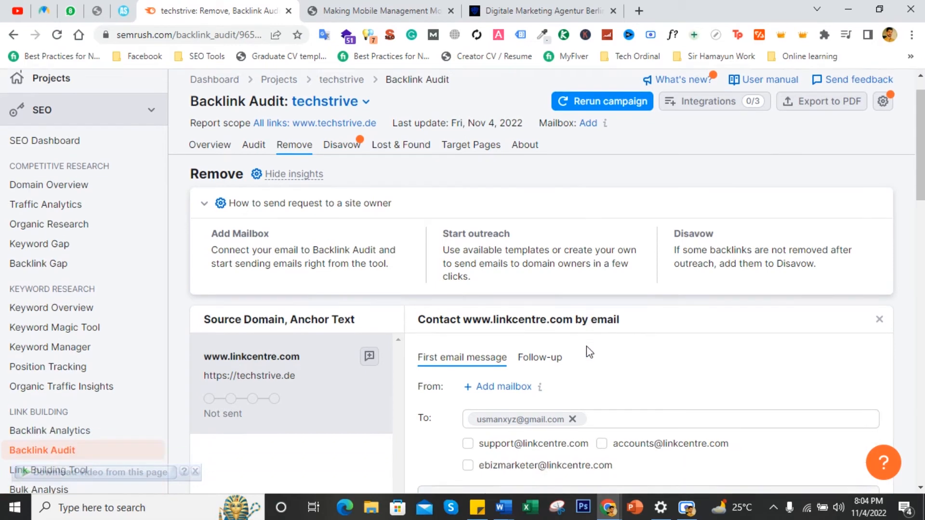
left_click(879, 291)
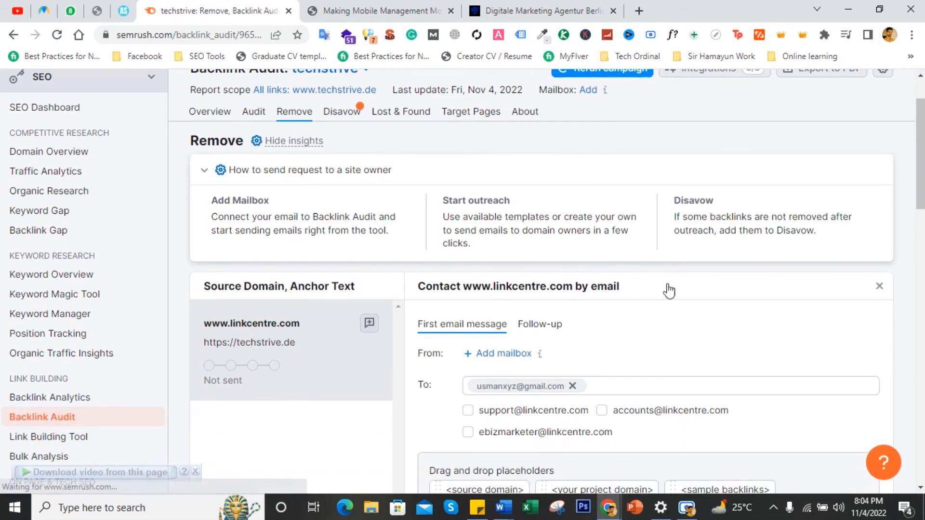
scroll(446, 321, "down", 1)
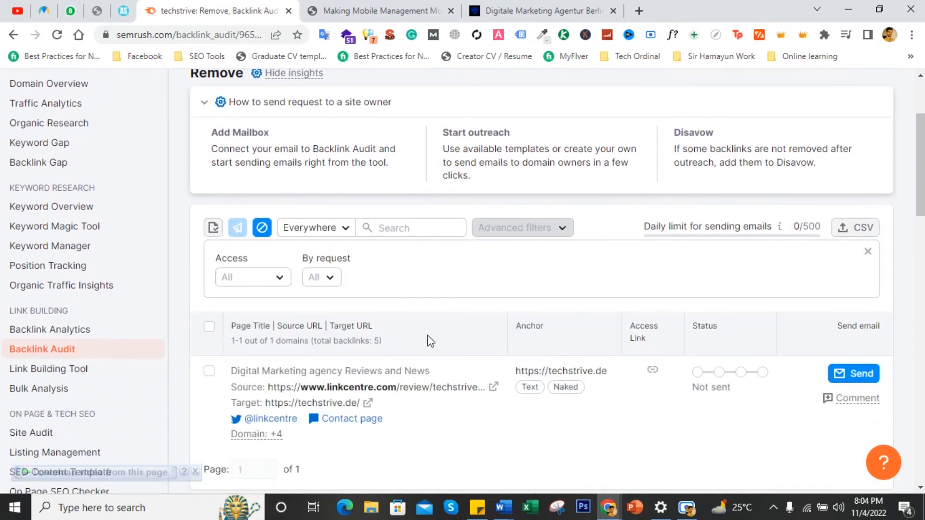
left_click(209, 372)
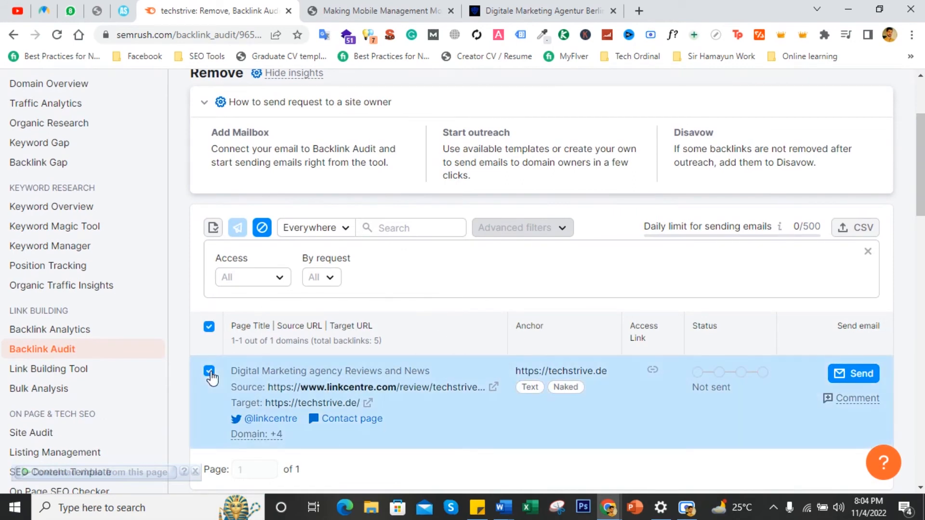
scroll(470, 403, "up", 3)
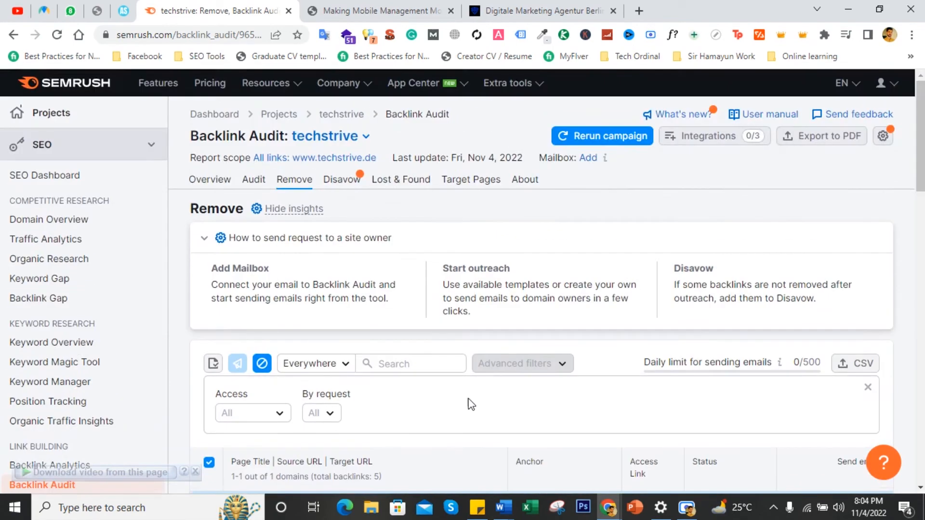
scroll(470, 403, "down", 4)
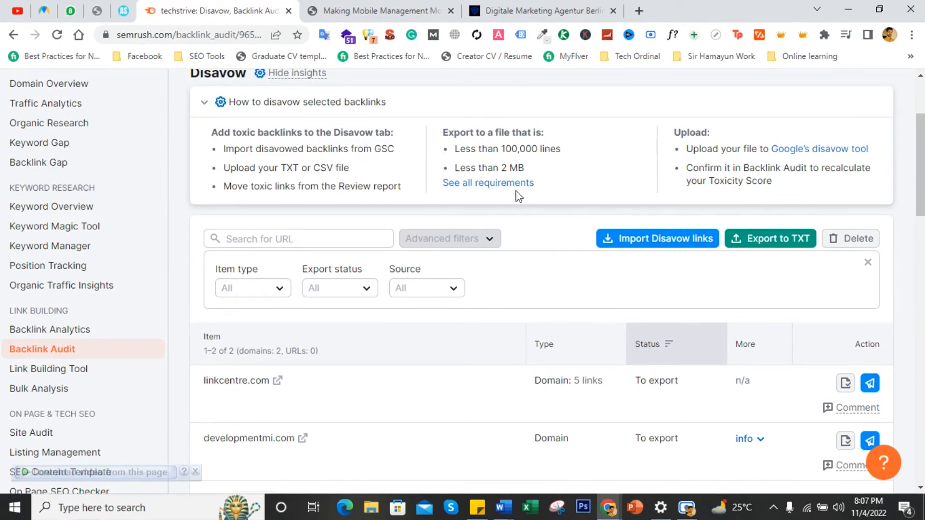
- Export the Disavow list to a TXT file and dismiss the export notification
left_click(758, 241)
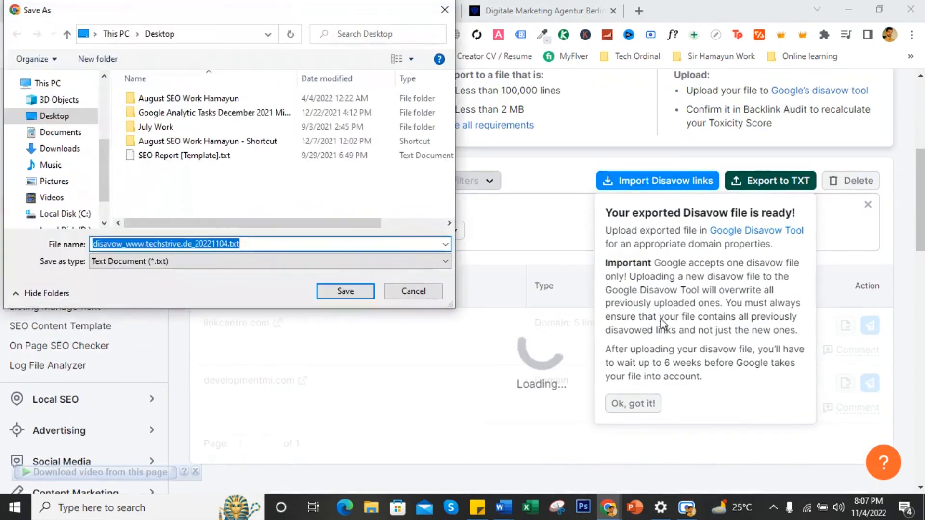
left_click(342, 286)
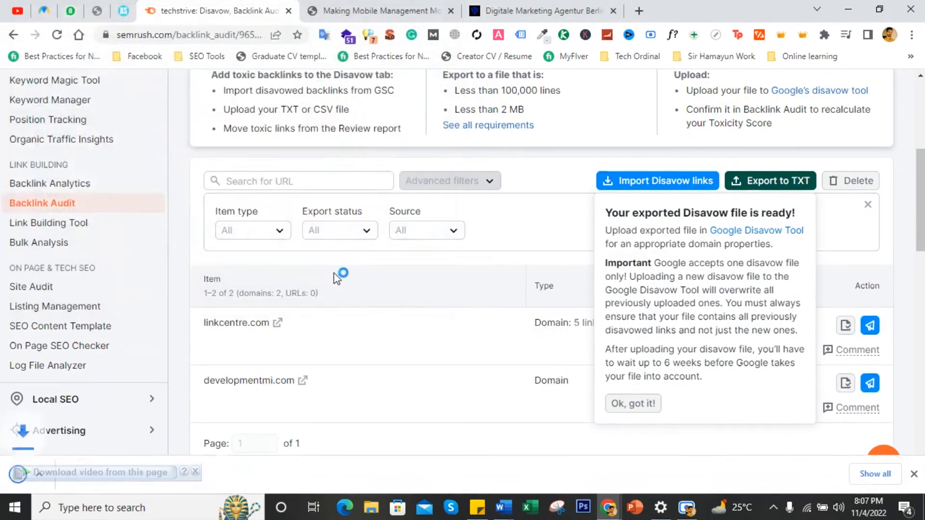
left_click(647, 403)
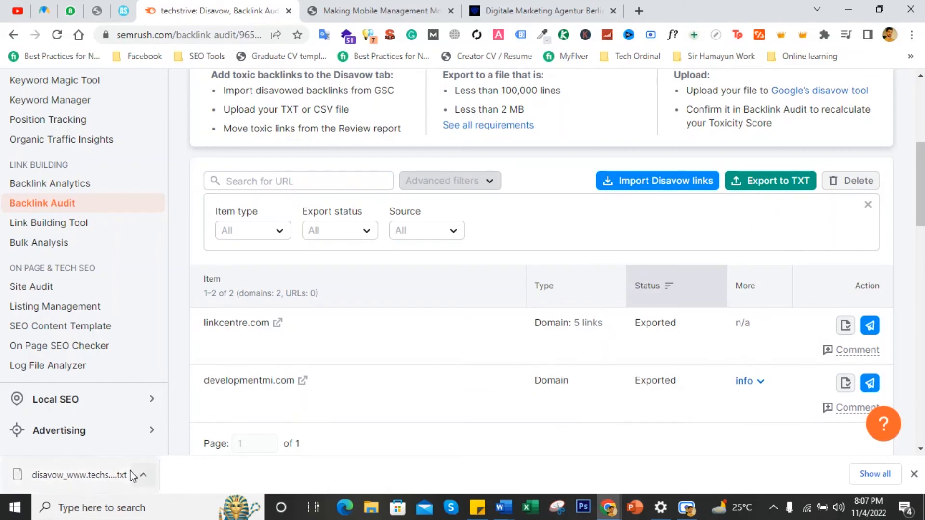
- Open Google's Disavow Tool from the Disavow page and open its property selector
scroll(458, 361, "up", 6)
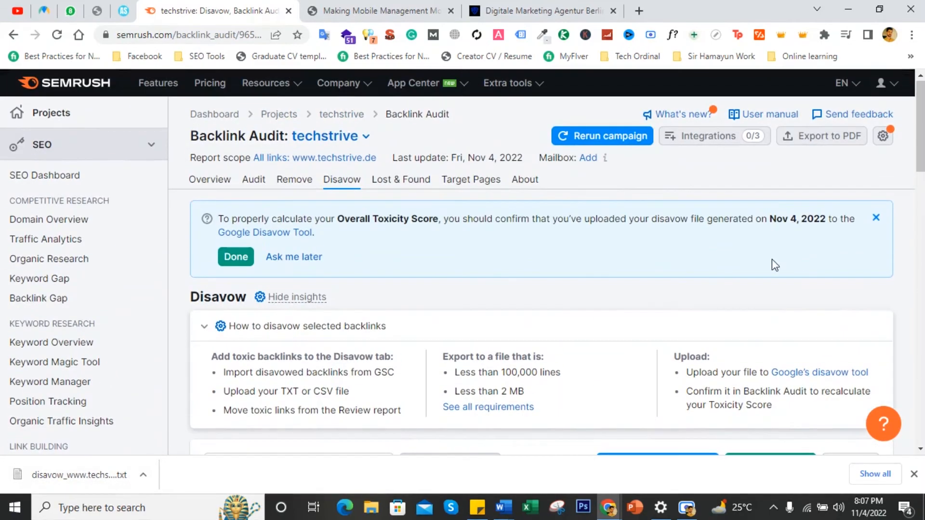
left_click(837, 373)
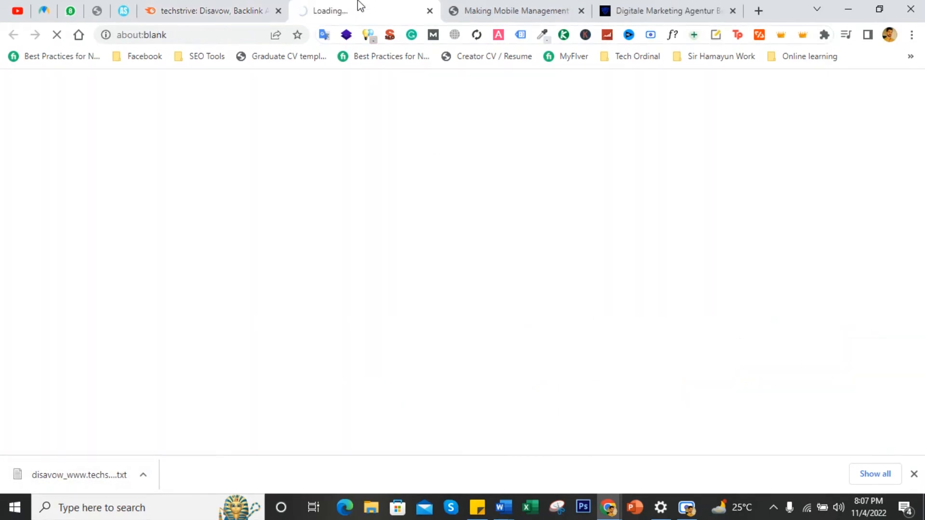
left_click(399, 295)
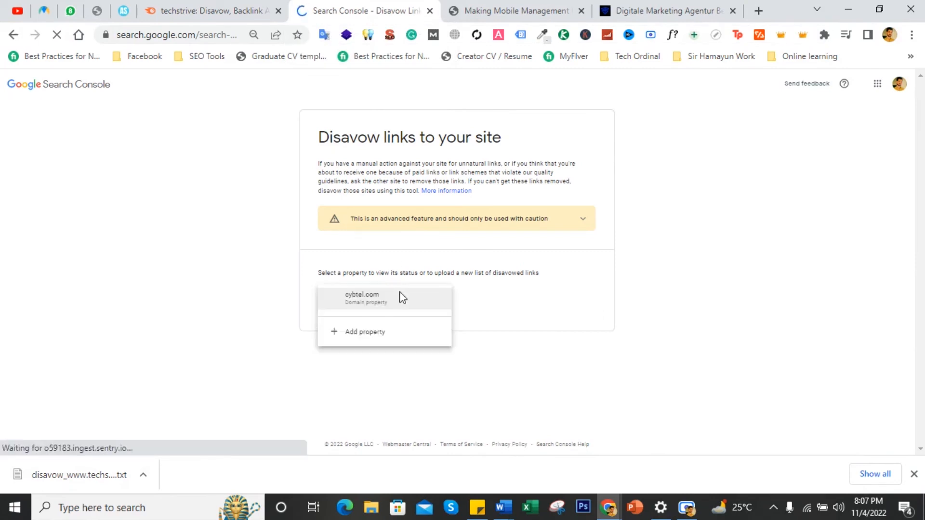
left_click(370, 333)
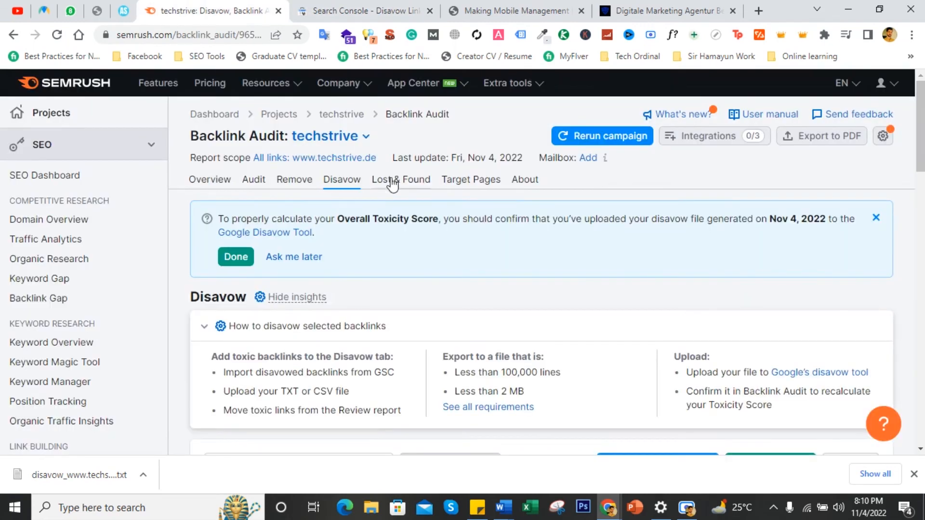
- Open the Lost & Found report and review the broken backlinks grouped by domain
left_click(409, 185)
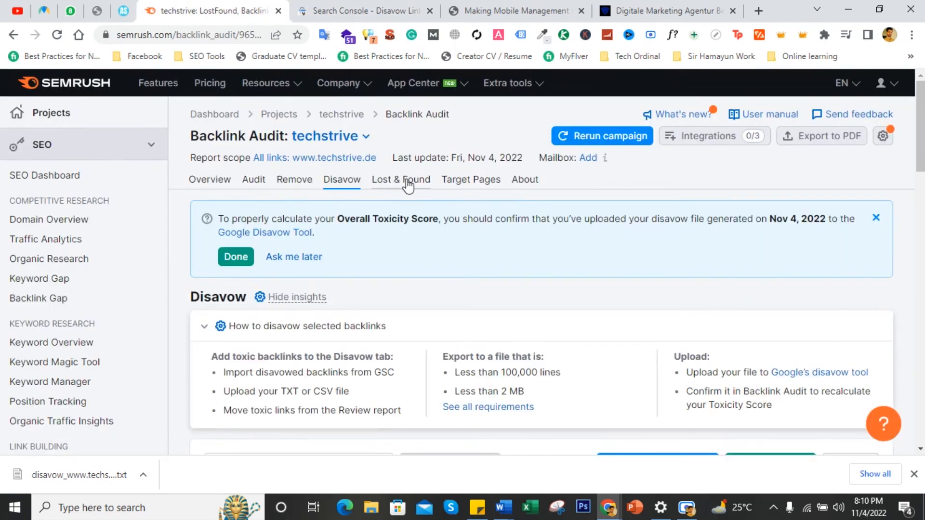
scroll(384, 269, "down", 3)
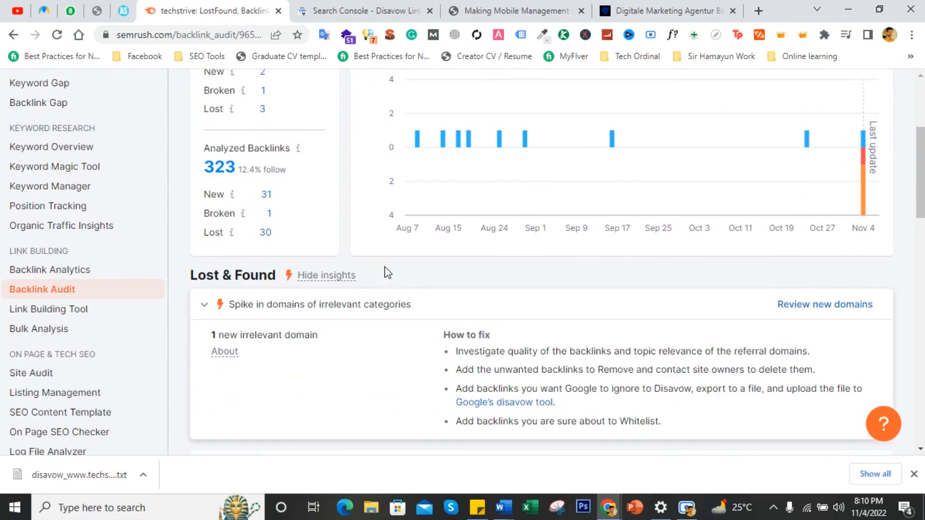
scroll(370, 264, "up", 1)
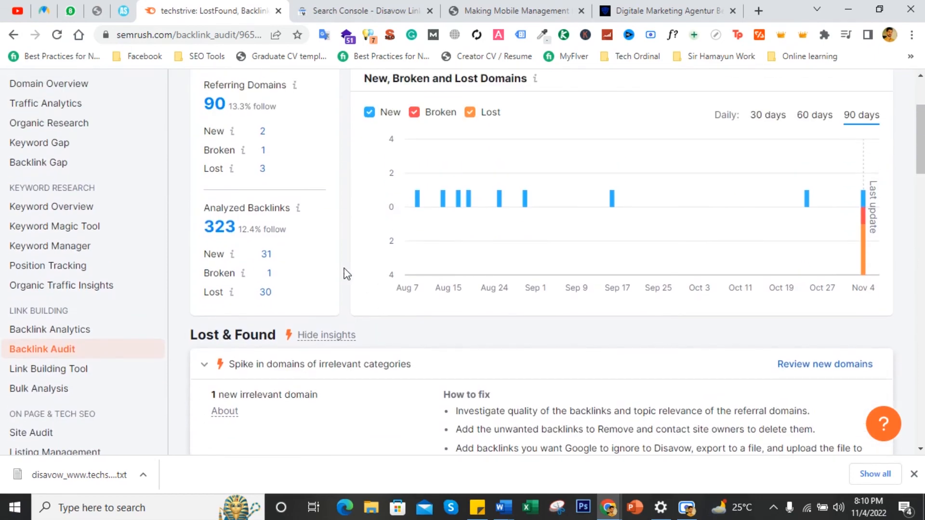
scroll(346, 274, "down", 4)
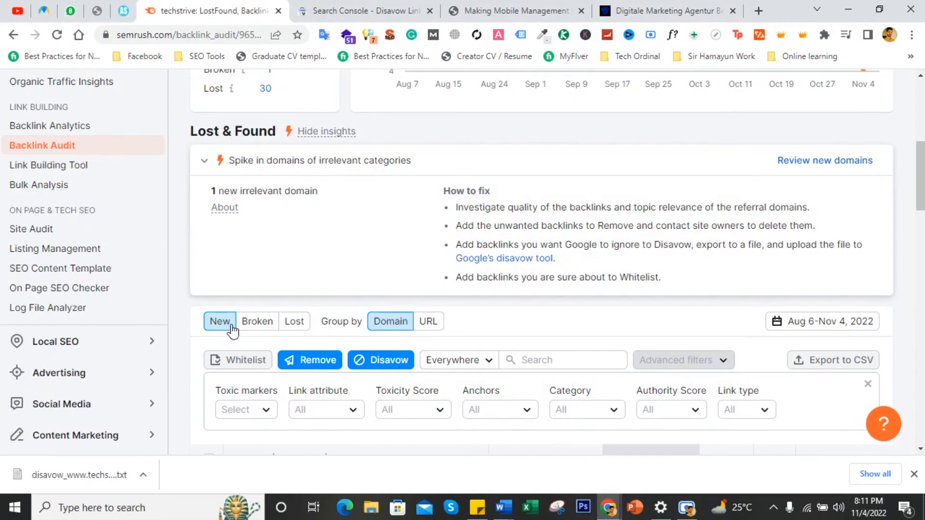
scroll(255, 333, "down", 3)
scroll(255, 332, "up", 3)
left_click(258, 328)
scroll(279, 324, "down", 6)
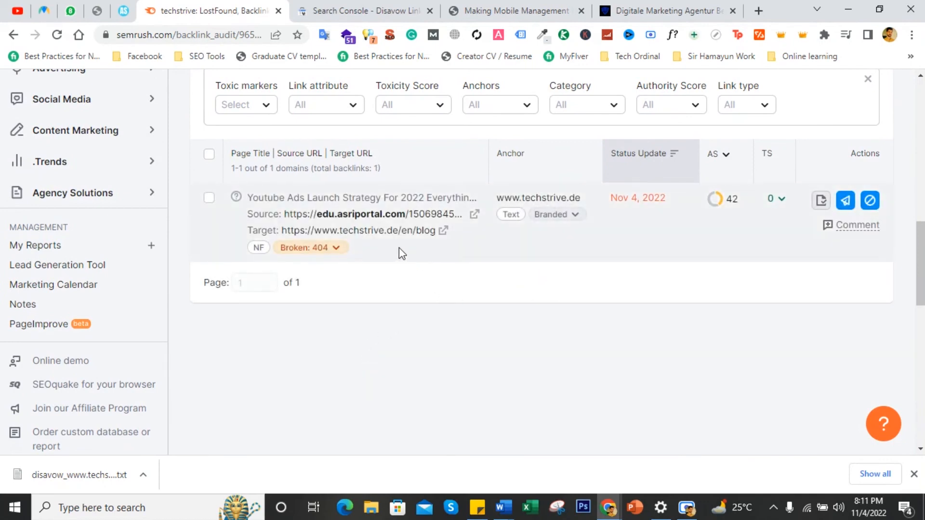
mouse_move(374, 229)
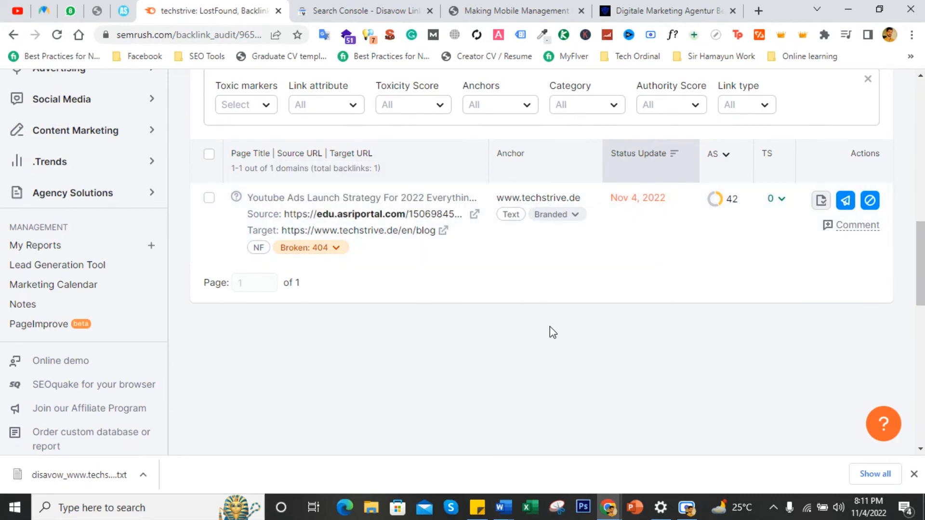
scroll(550, 327, "up", 1)
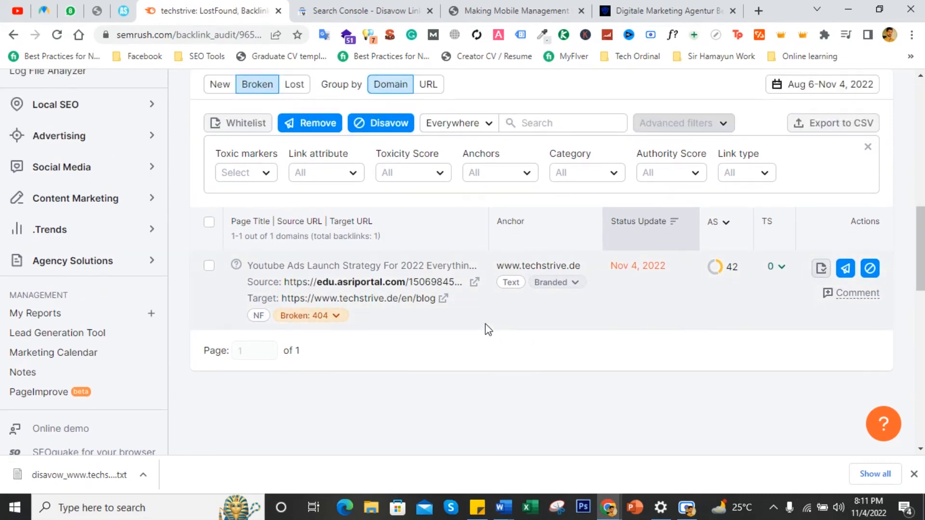
scroll(485, 324, "up", 2)
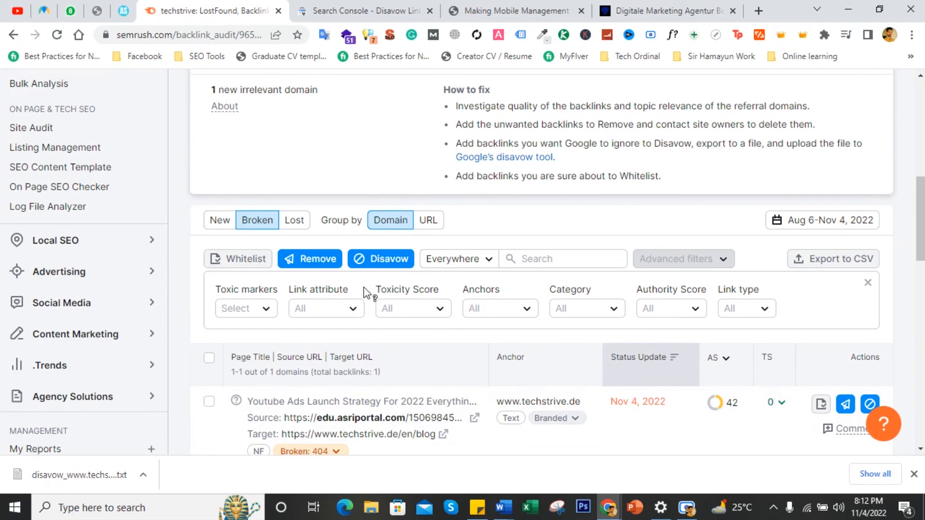
- Switch the Lost & Found list to lost backlinks and review them
left_click(293, 219)
scroll(298, 221, "down", 3)
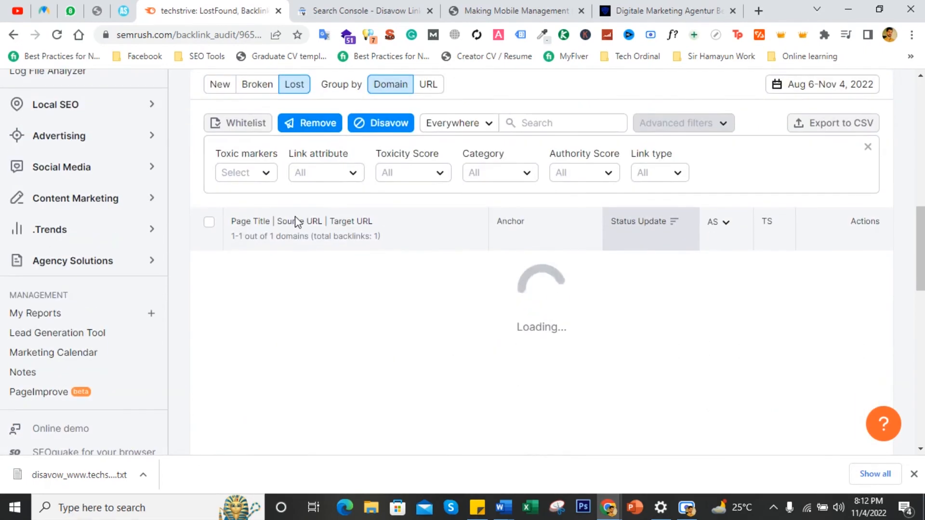
scroll(300, 226, "up", 4)
scroll(357, 316, "down", 4)
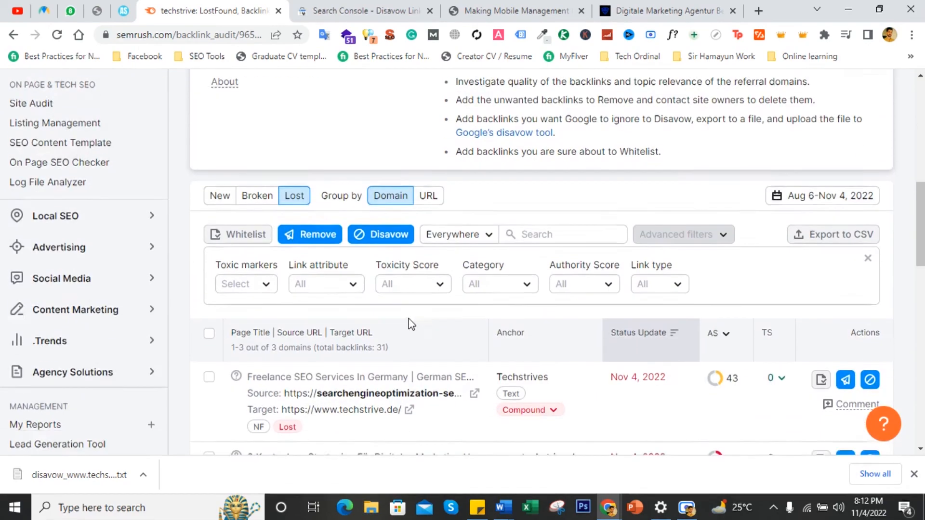
scroll(470, 319, "down", 2)
left_click(686, 507)
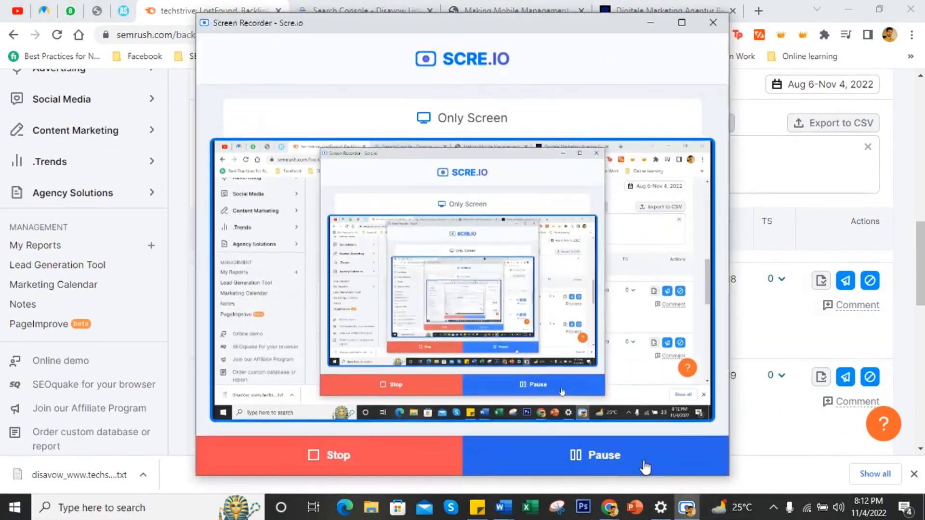
left_click(650, 23)
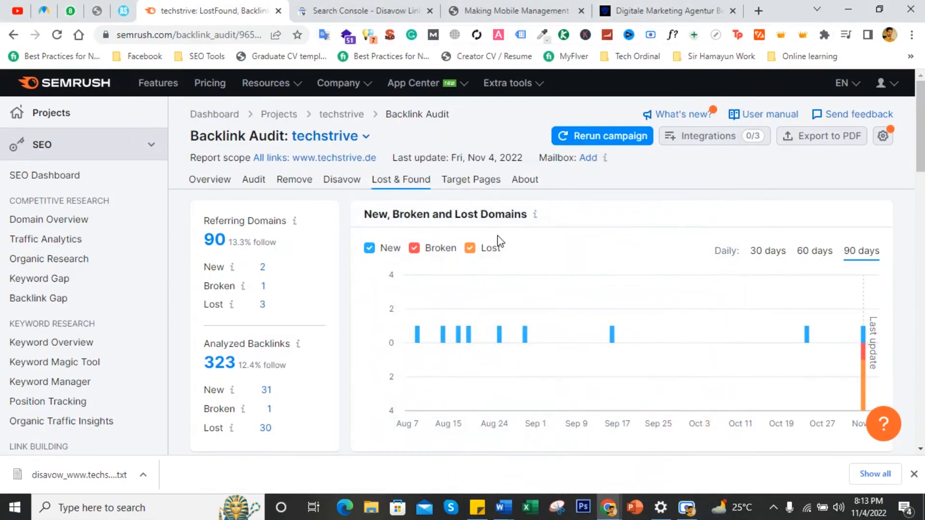
- Open the Target Pages report, review referring domains per page, and switch the view to backlinks
left_click(485, 183)
scroll(506, 304, "down", 1)
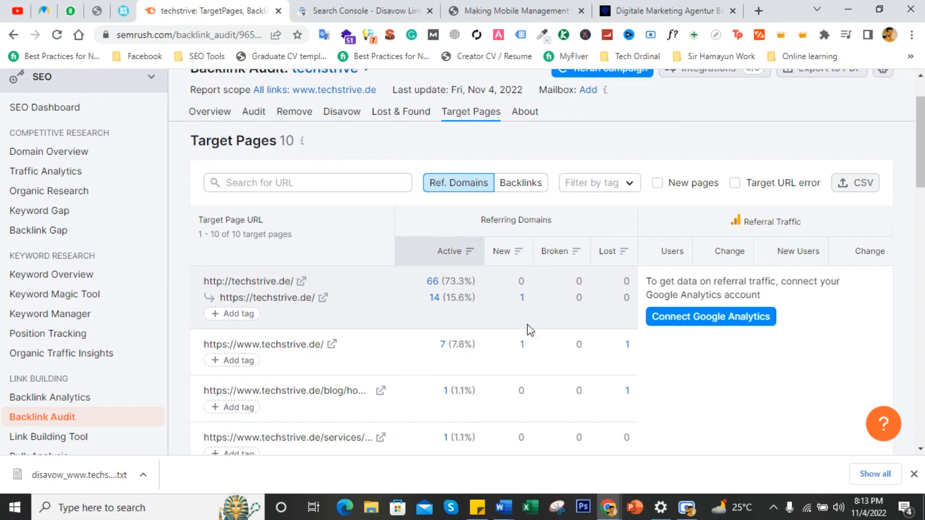
scroll(518, 307, "down", 4)
scroll(530, 330, "up", 4)
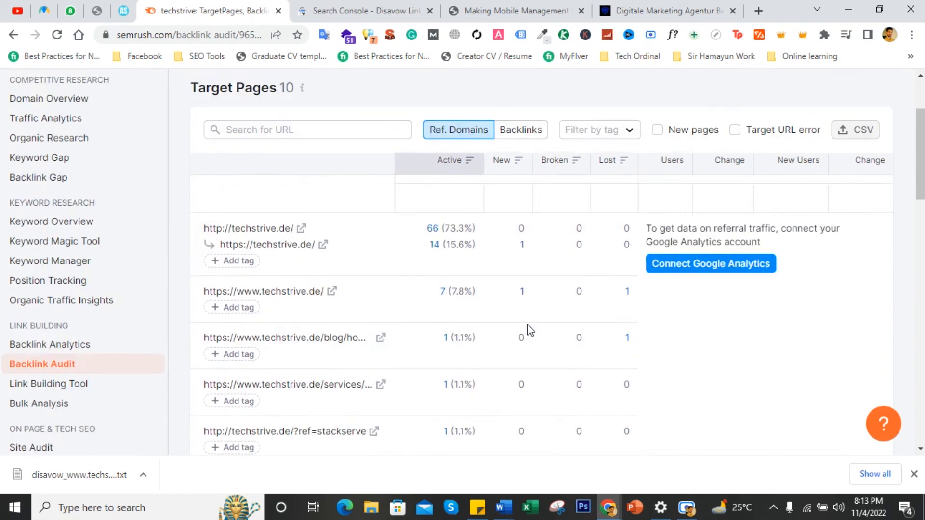
scroll(530, 330, "up", 2)
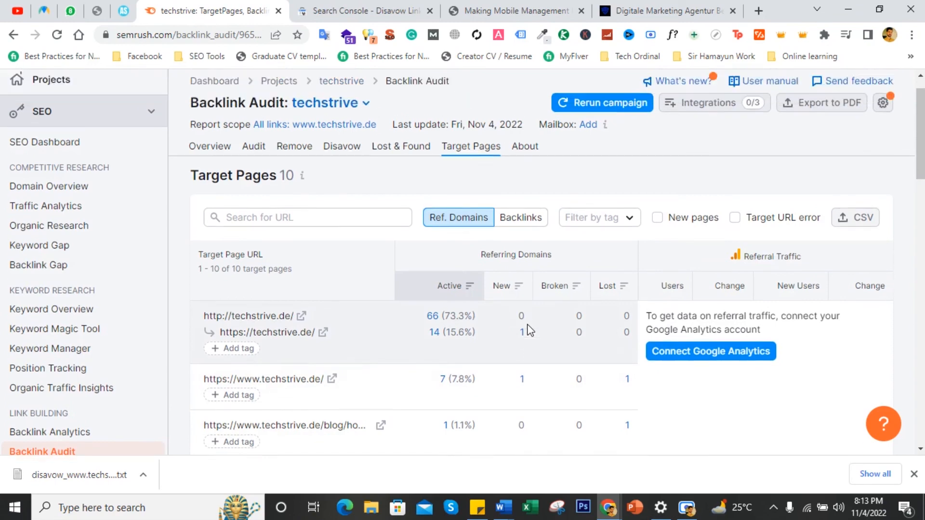
scroll(586, 353, "down", 2)
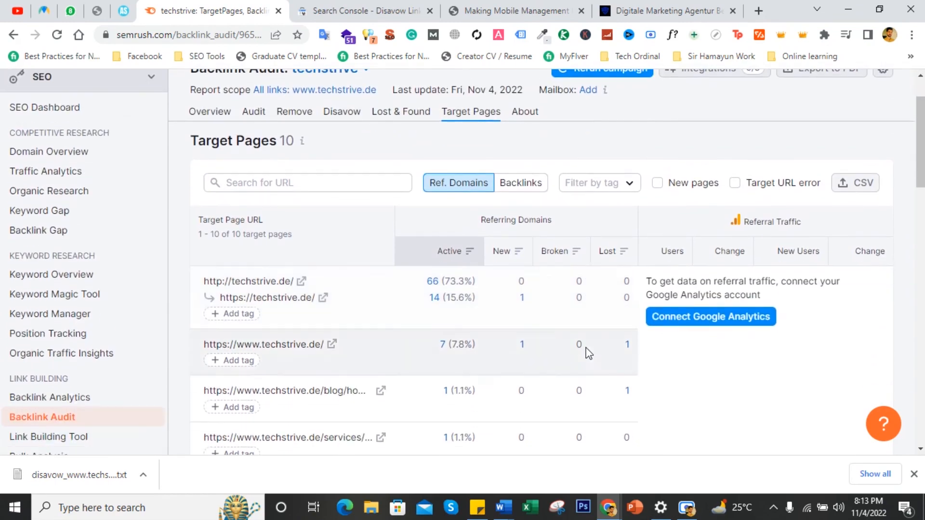
scroll(436, 302, "up", 2)
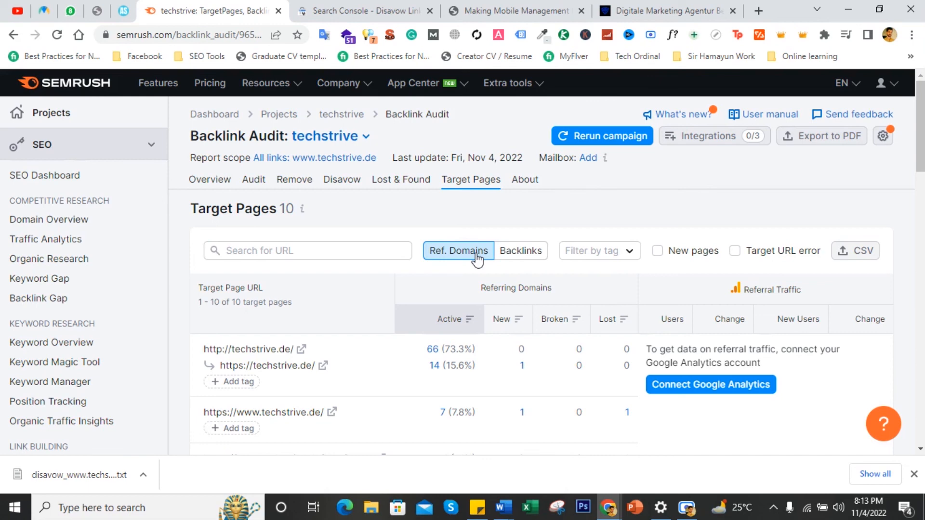
left_click(532, 257)
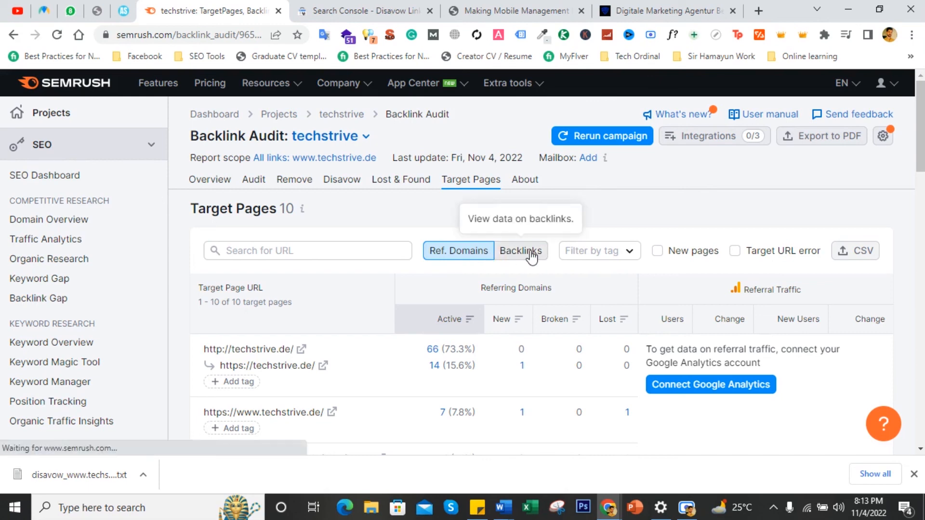
scroll(530, 253, "down", 3)
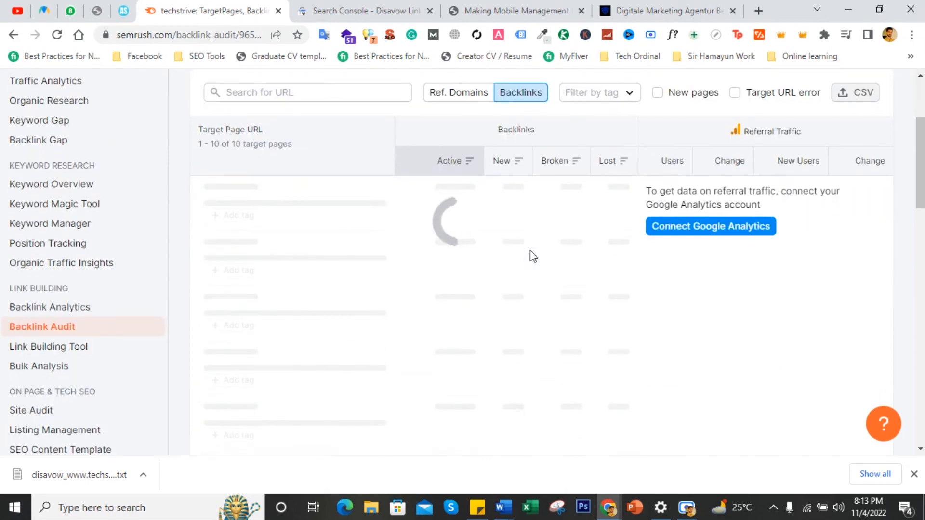